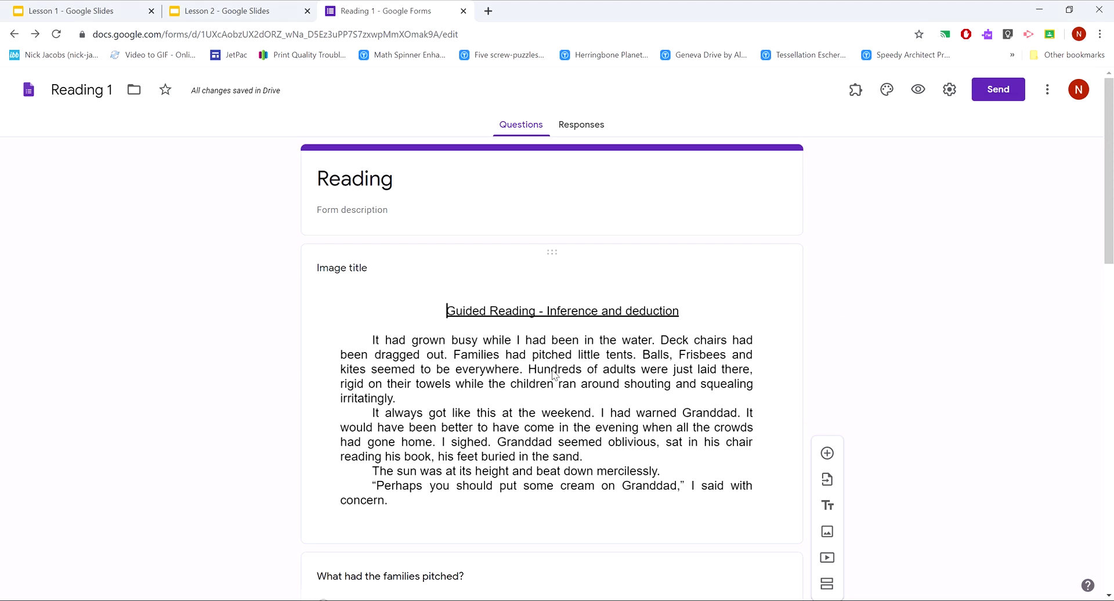
Look over the Lesson 1 title slide, and read through the questions in the Reading 1 form
click(87, 10)
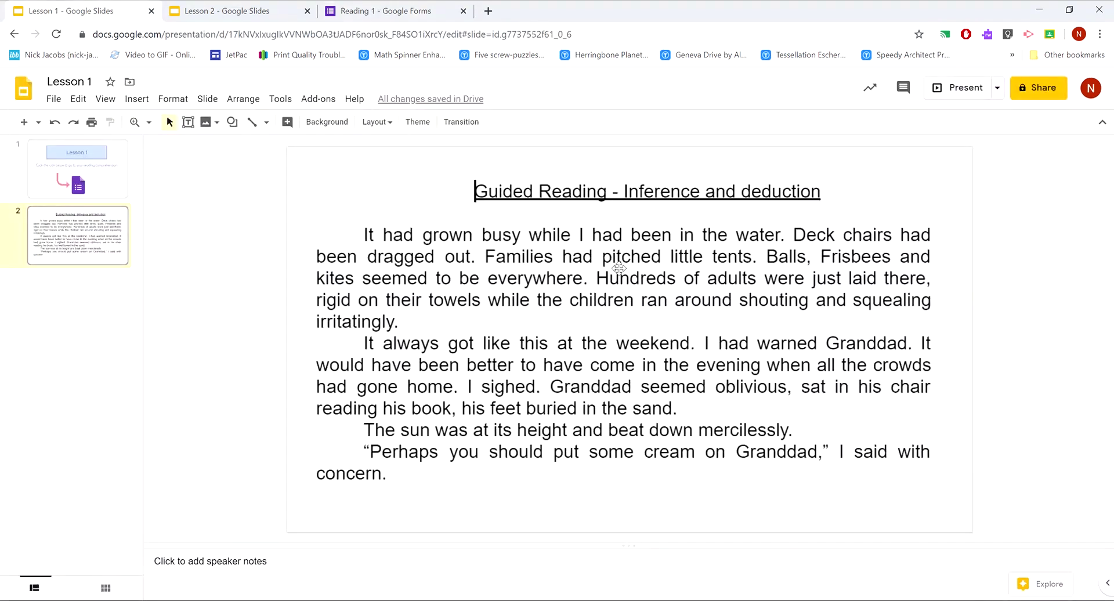
click(93, 179)
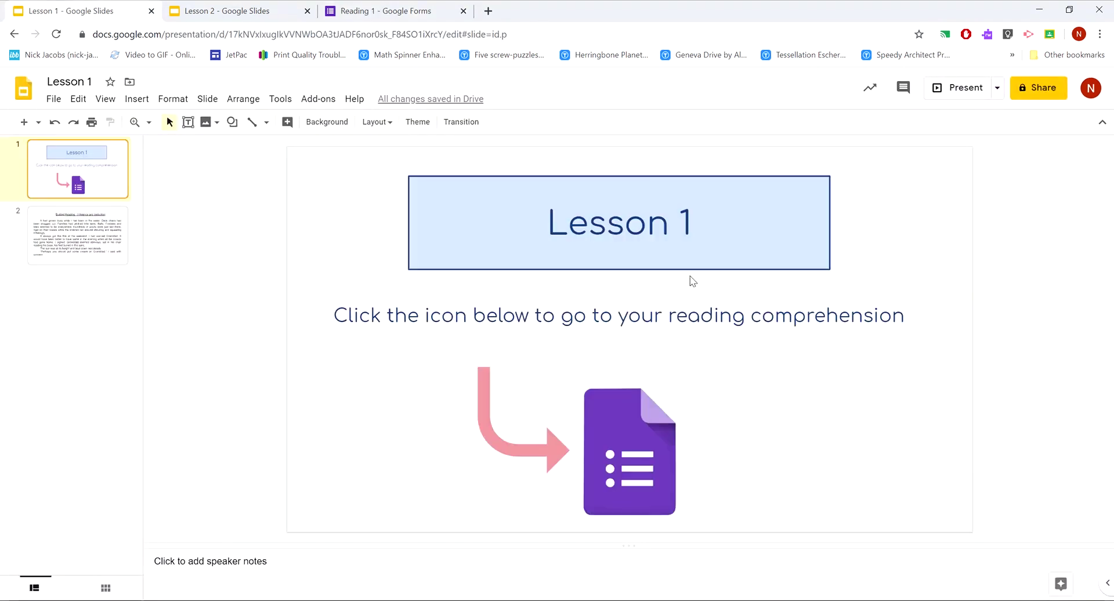
key(ctrl+shift+Tab)
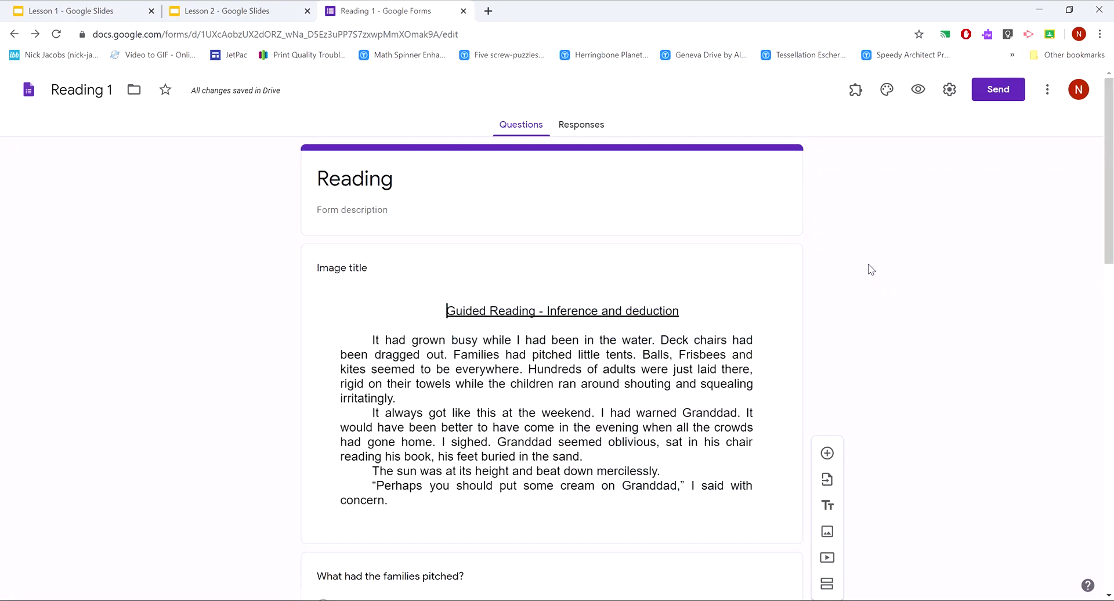
scroll(870, 270, down, 6)
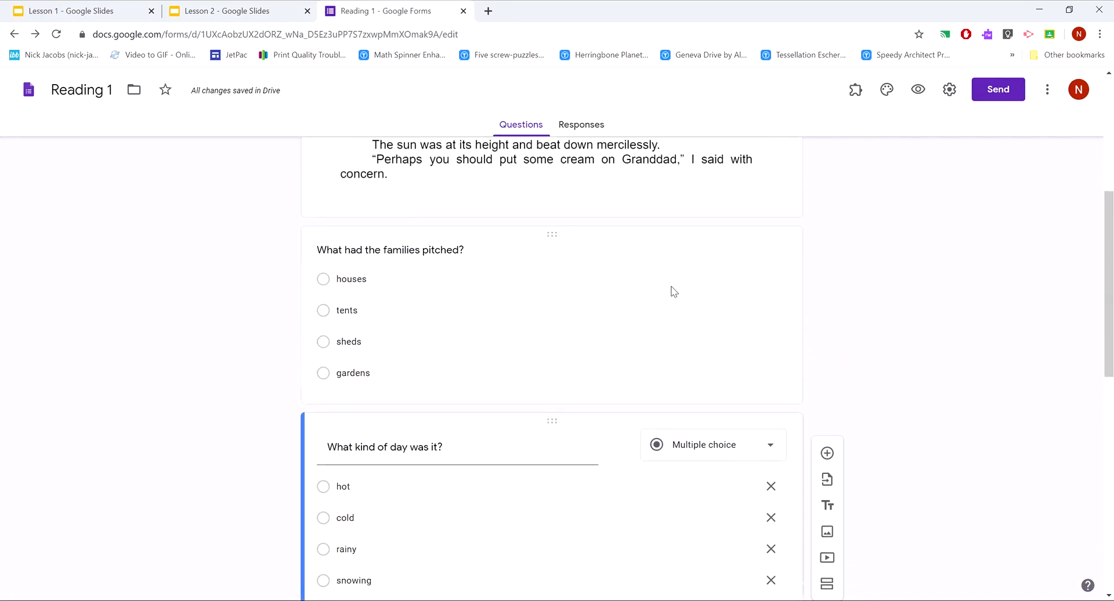
scroll(895, 273, down, 10)
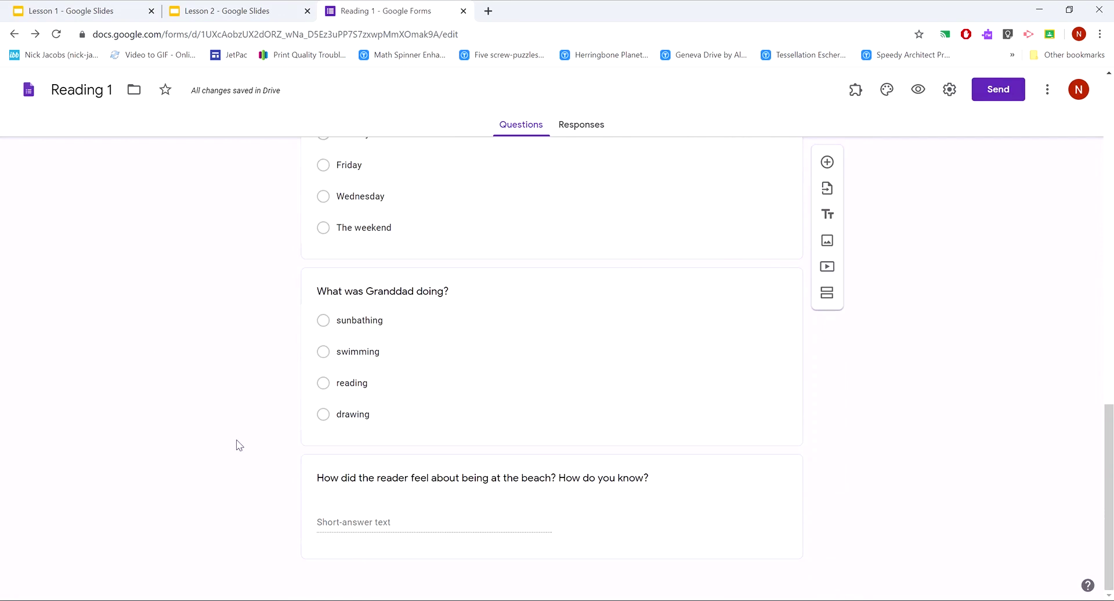
scroll(164, 355, up, 15)
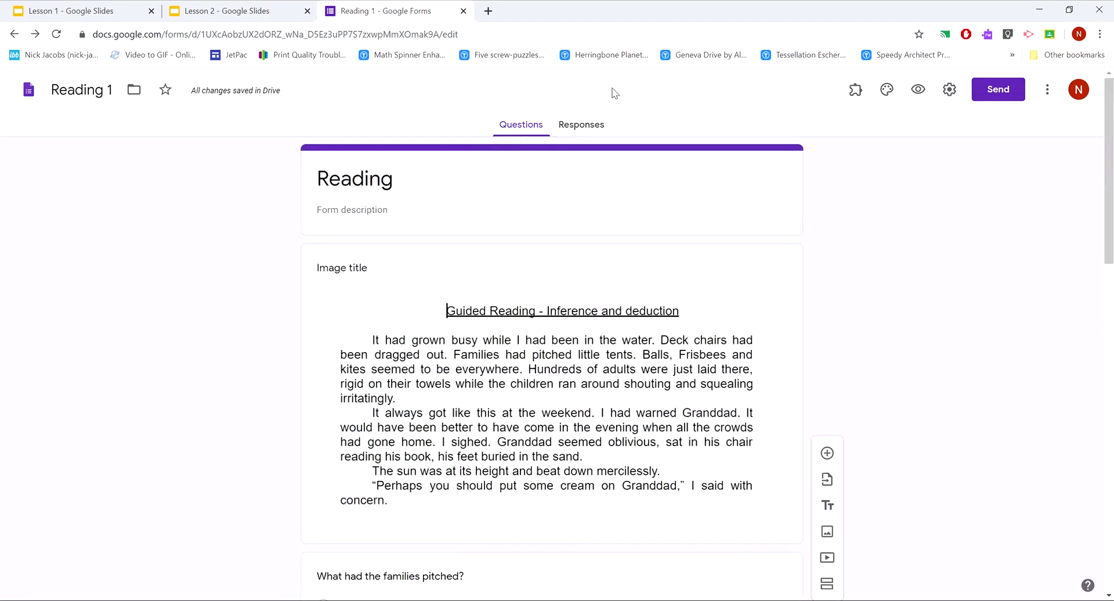
In the form's settings, turn on collecting email addresses and limit respondents to 1 response
click(951, 90)
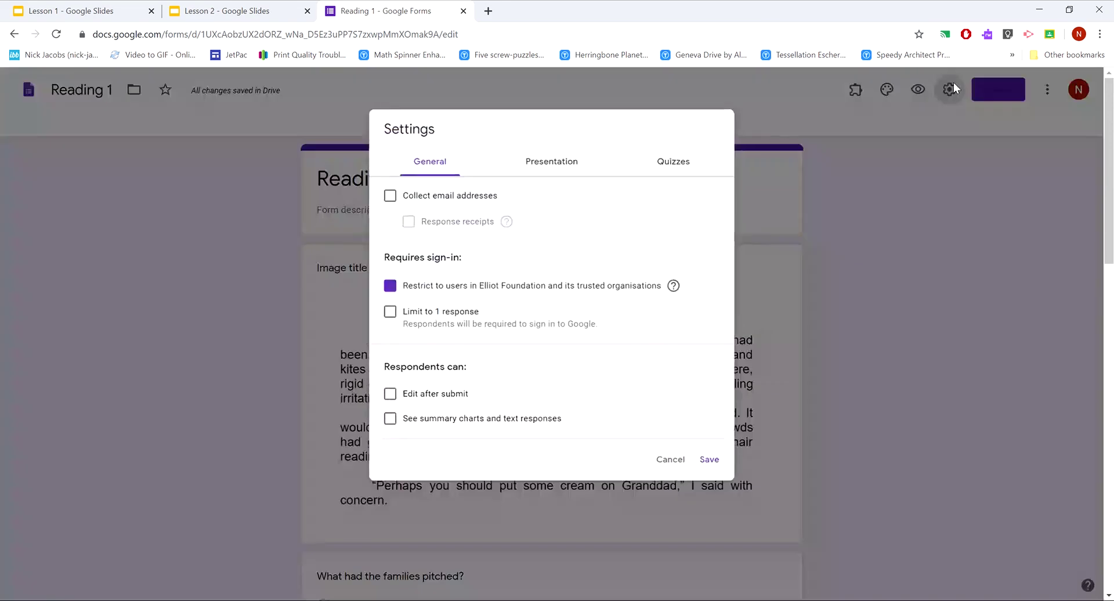
click(381, 193)
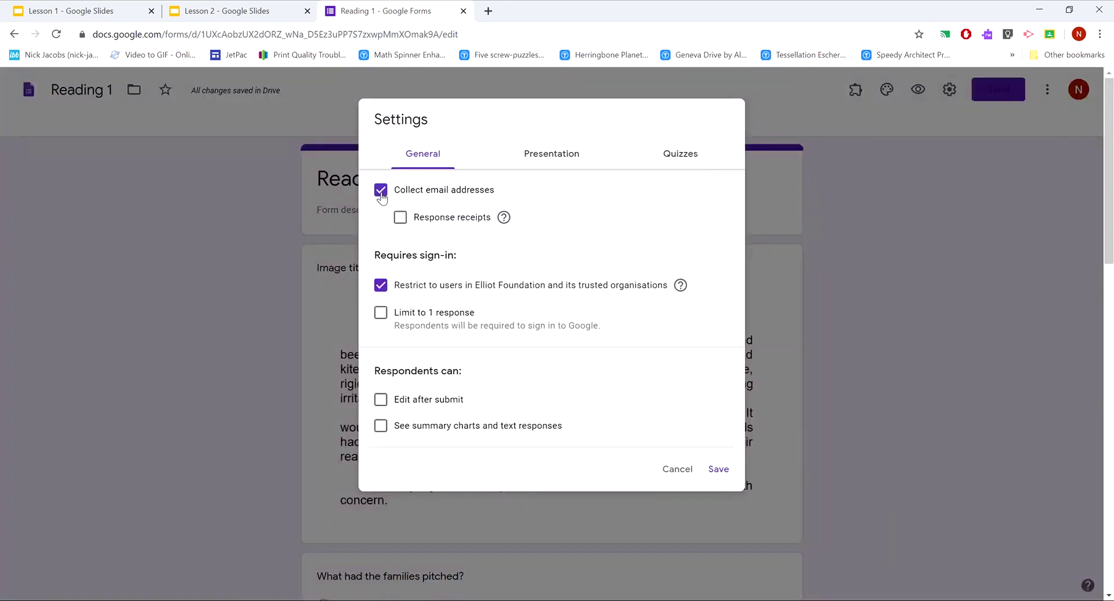
click(381, 316)
Make the form a quiz, keeping marks released immediately after each submission, and save the settings
click(672, 154)
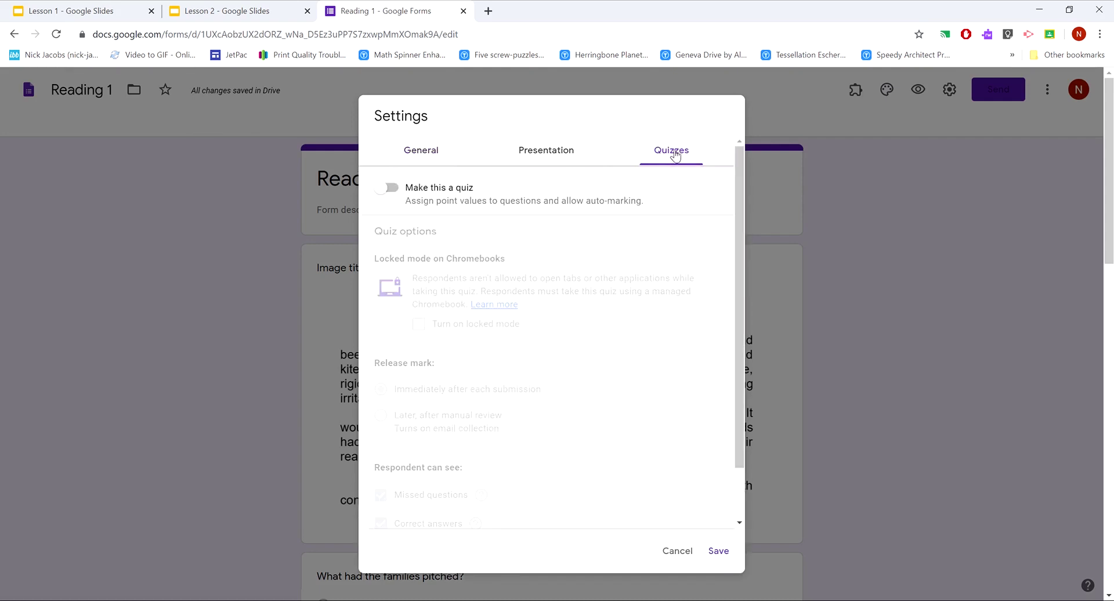
click(388, 191)
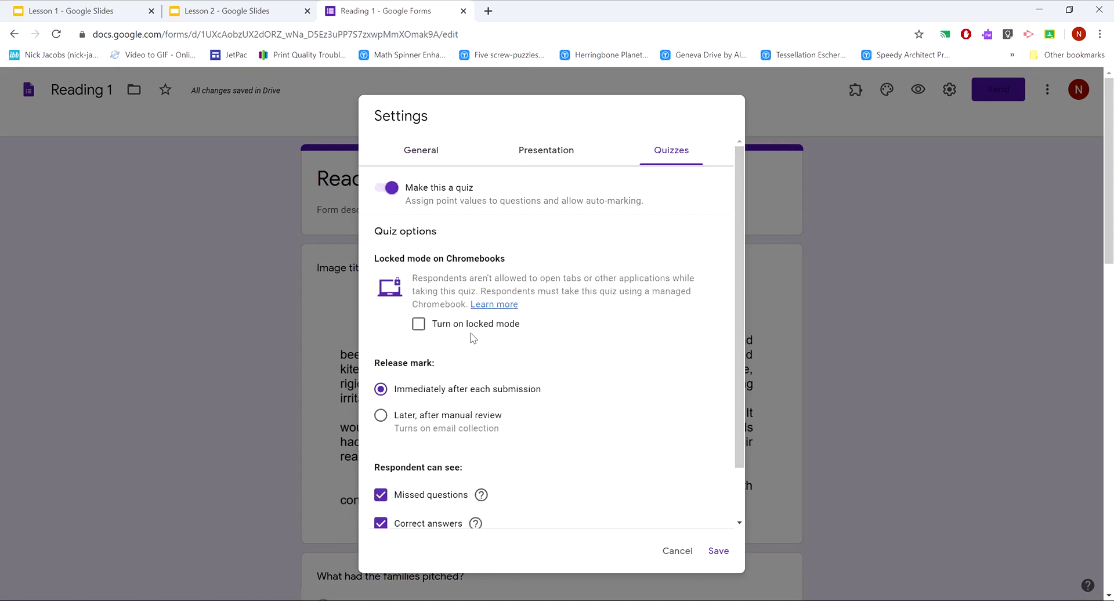
scroll(472, 338, down, 1)
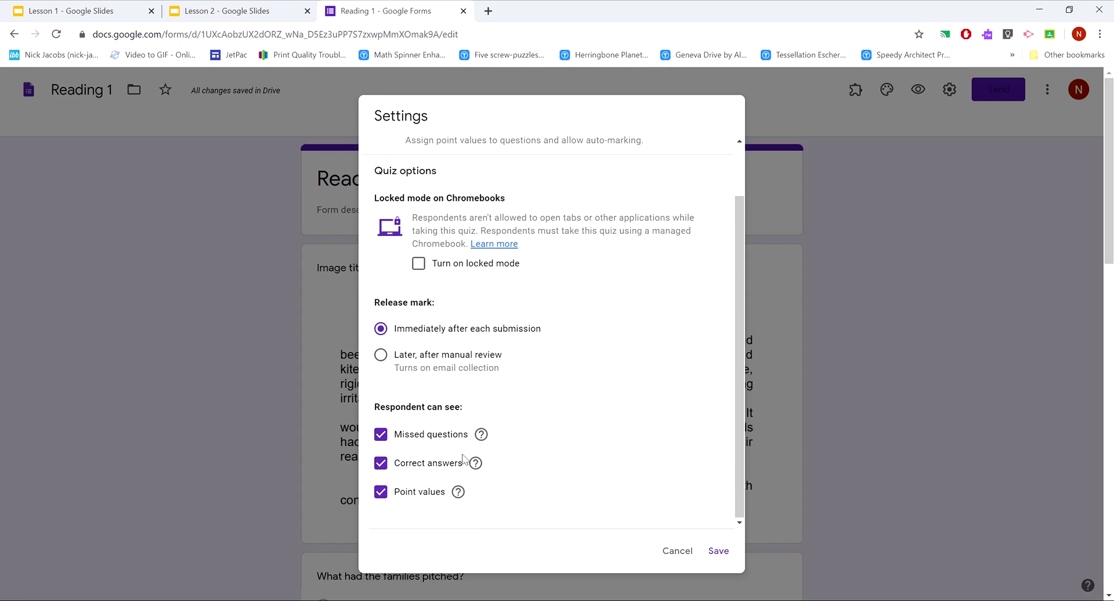
click(719, 550)
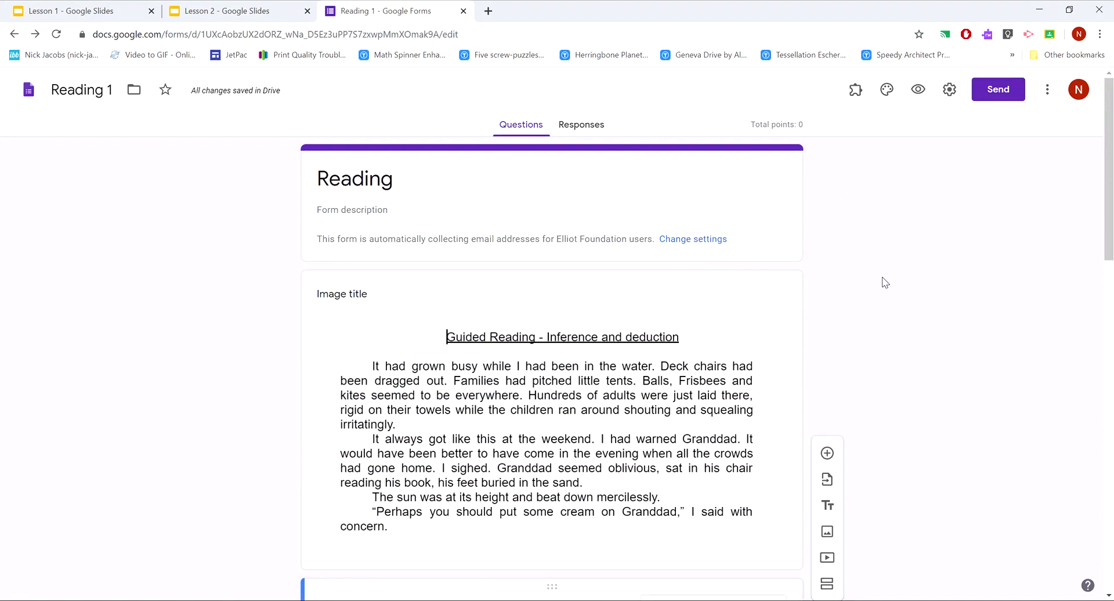
Set the answer key of "What had the families pitched?" to tents, worth 1 point, leaving the answer feedback empty
scroll(883, 281, down, 5)
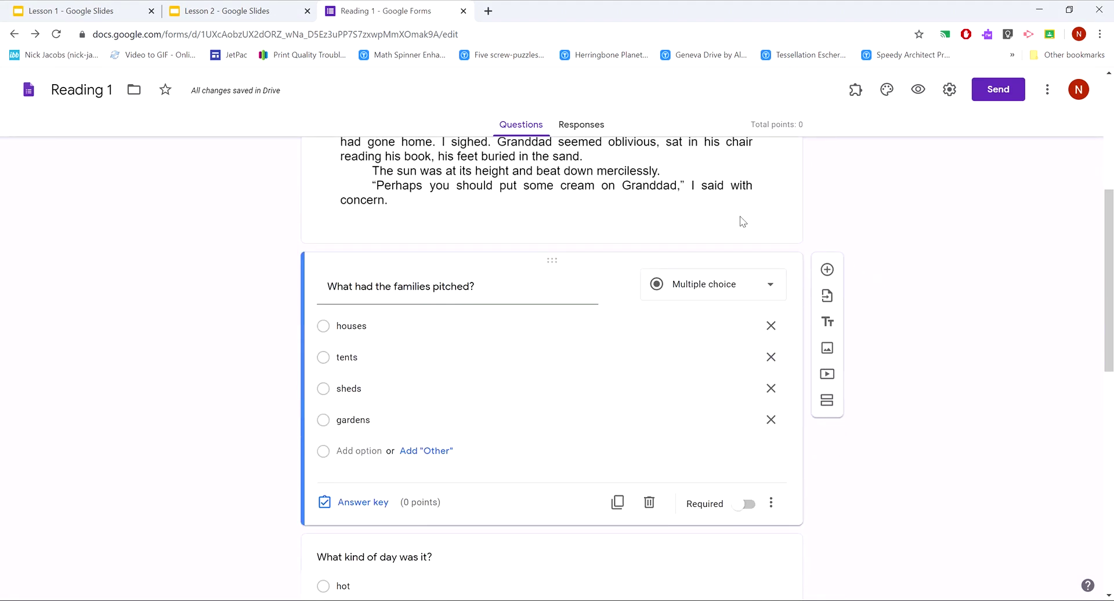
click(362, 502)
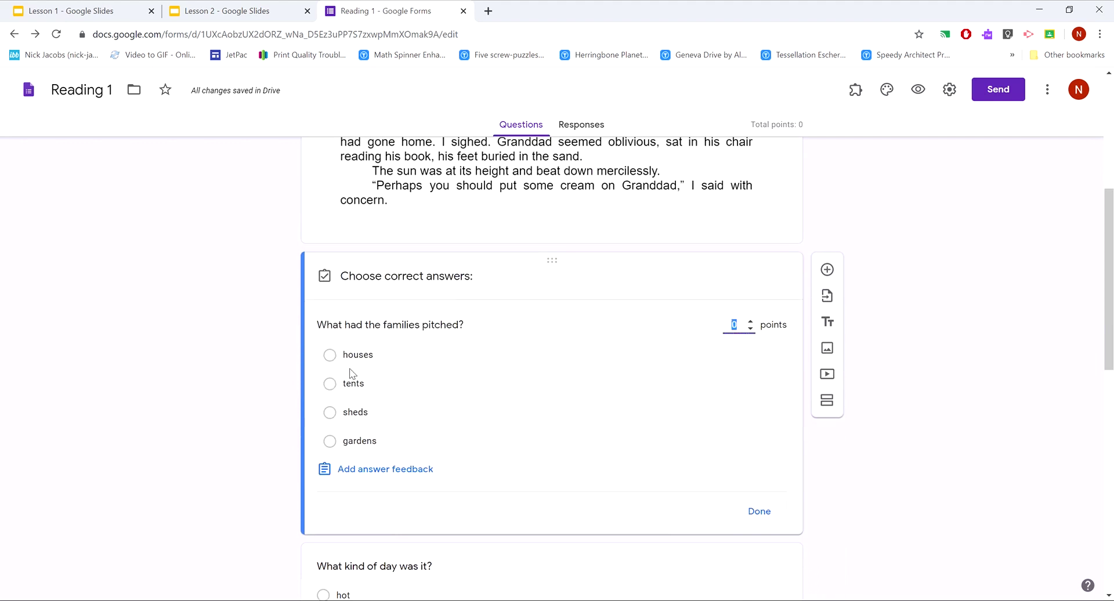
click(329, 383)
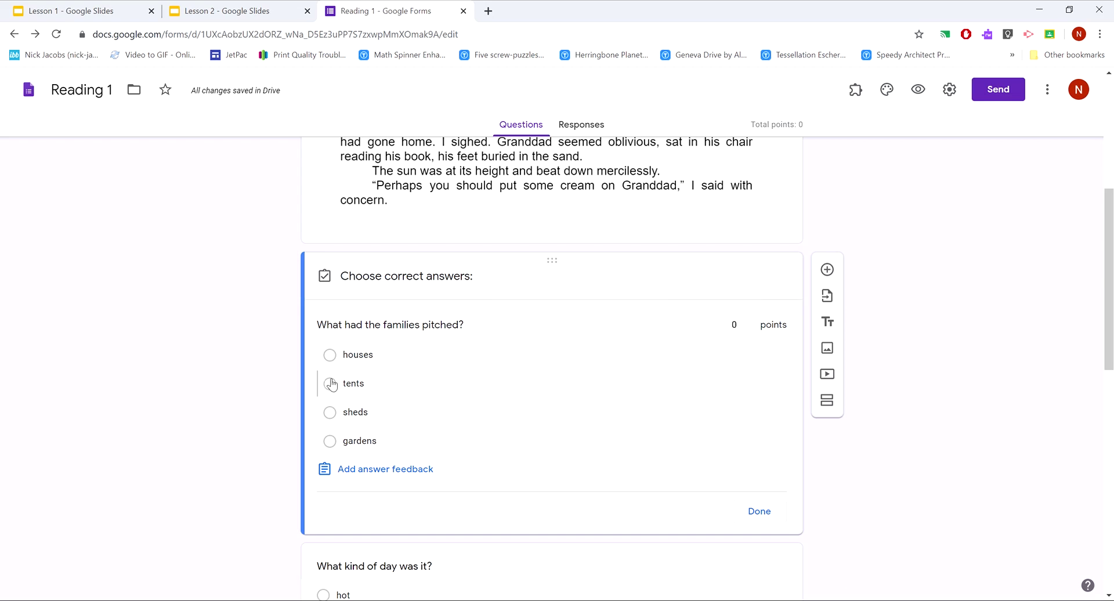
click(750, 321)
click(377, 469)
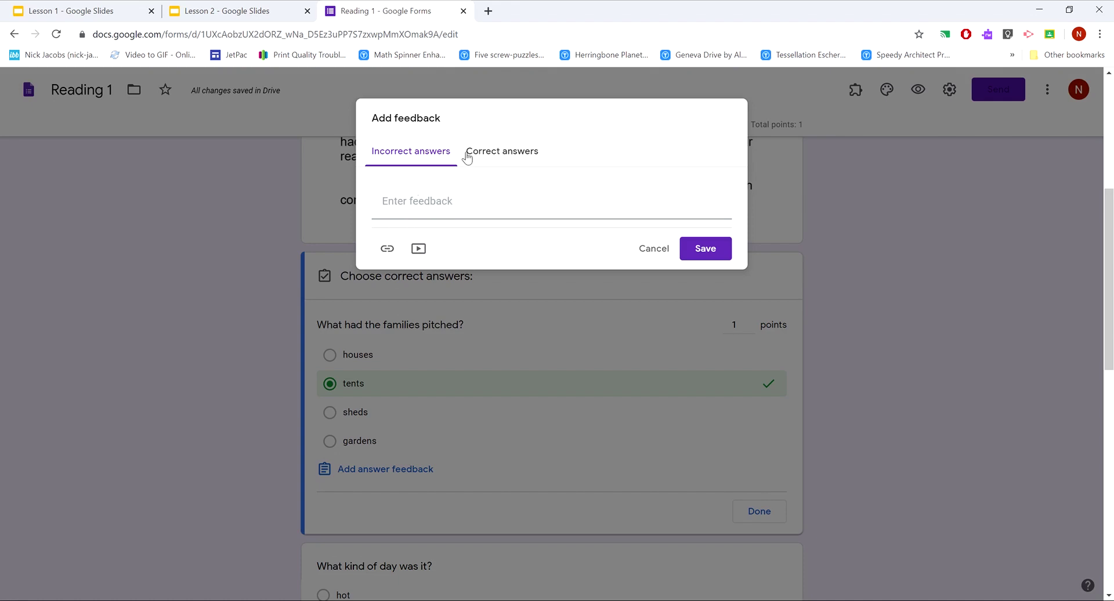
click(718, 251)
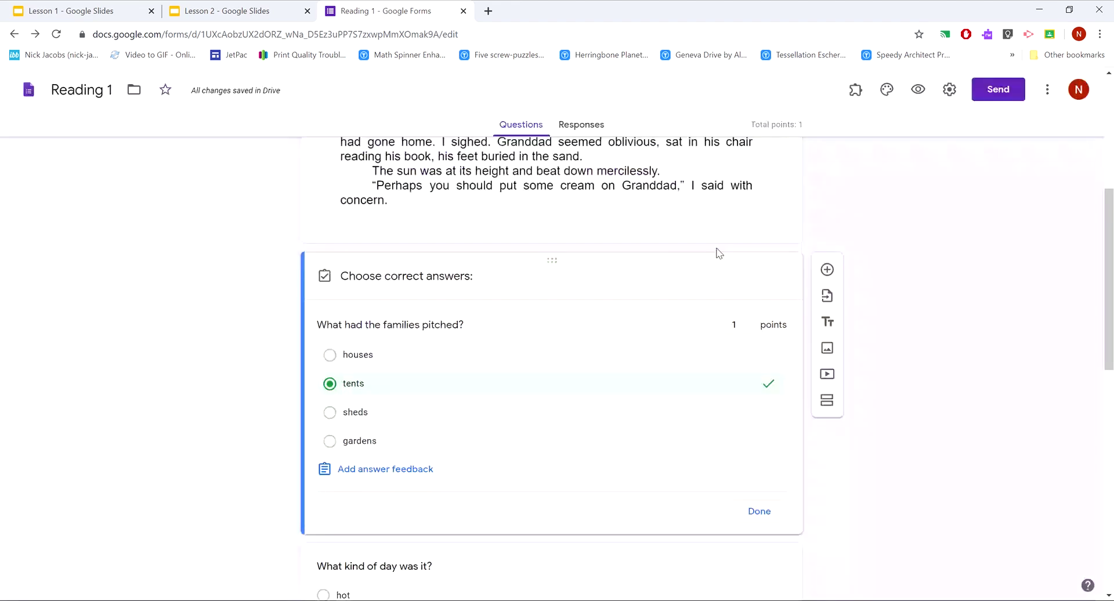
click(759, 511)
Set the answer key of "What kind of day was it?" to hot, worth 1 point
scroll(868, 319, down, 5)
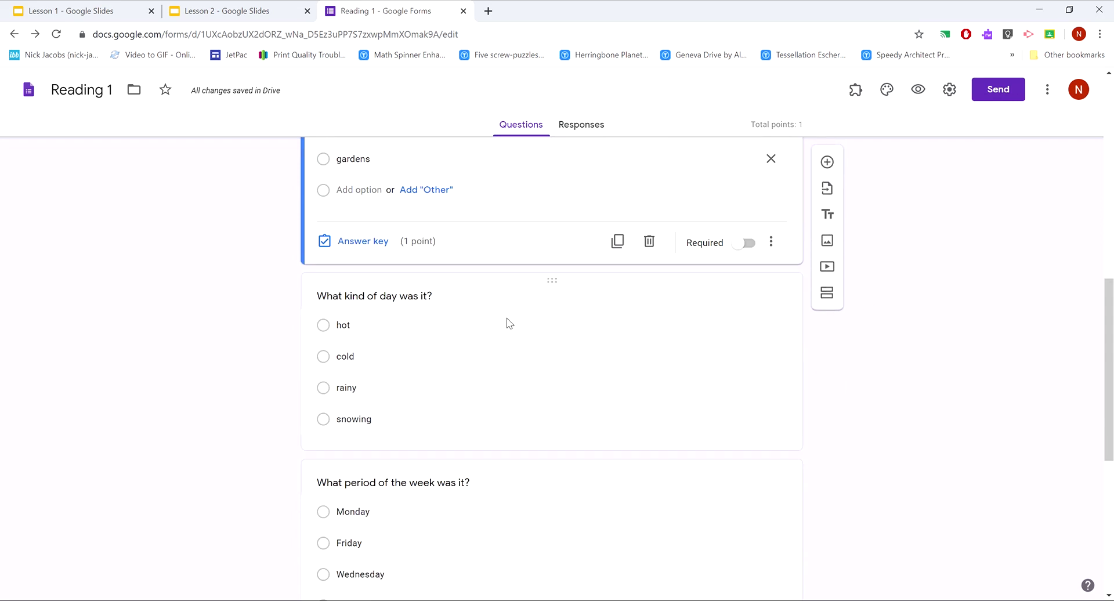
click(483, 342)
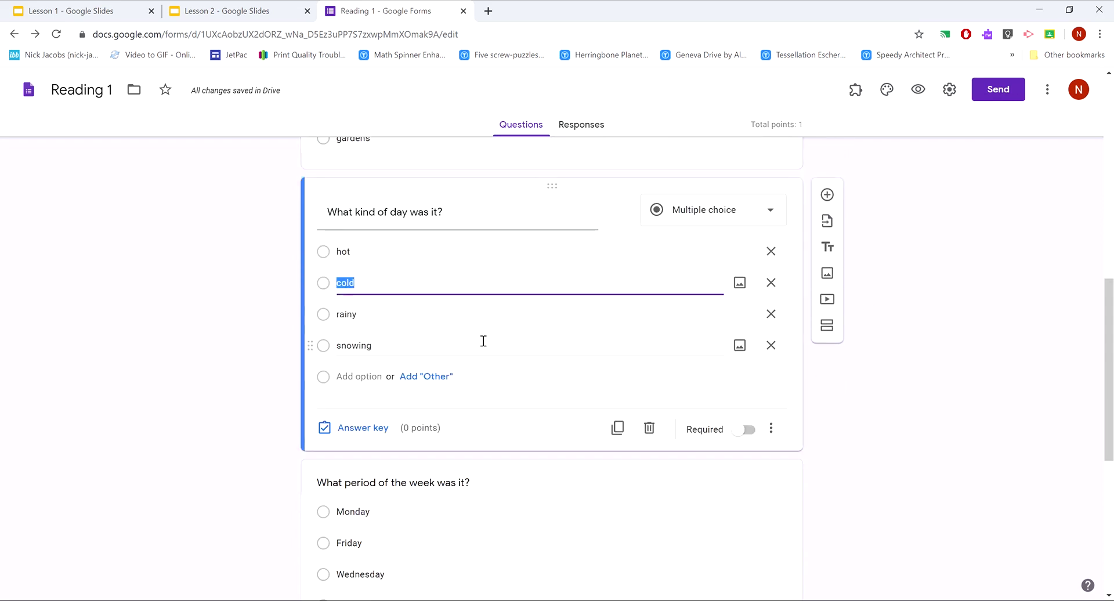
click(355, 429)
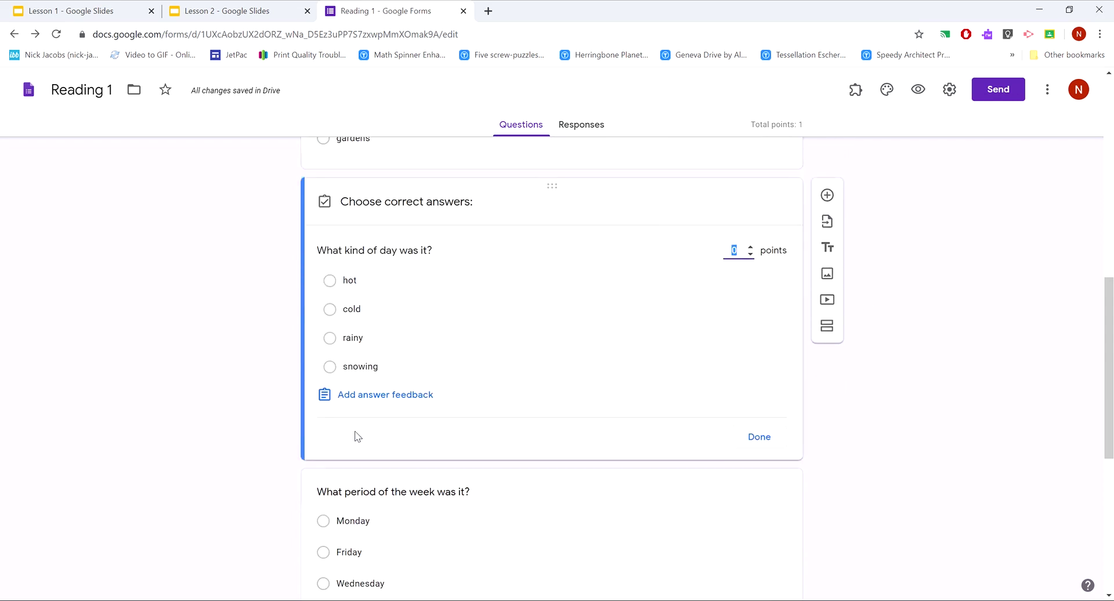
click(328, 282)
click(750, 246)
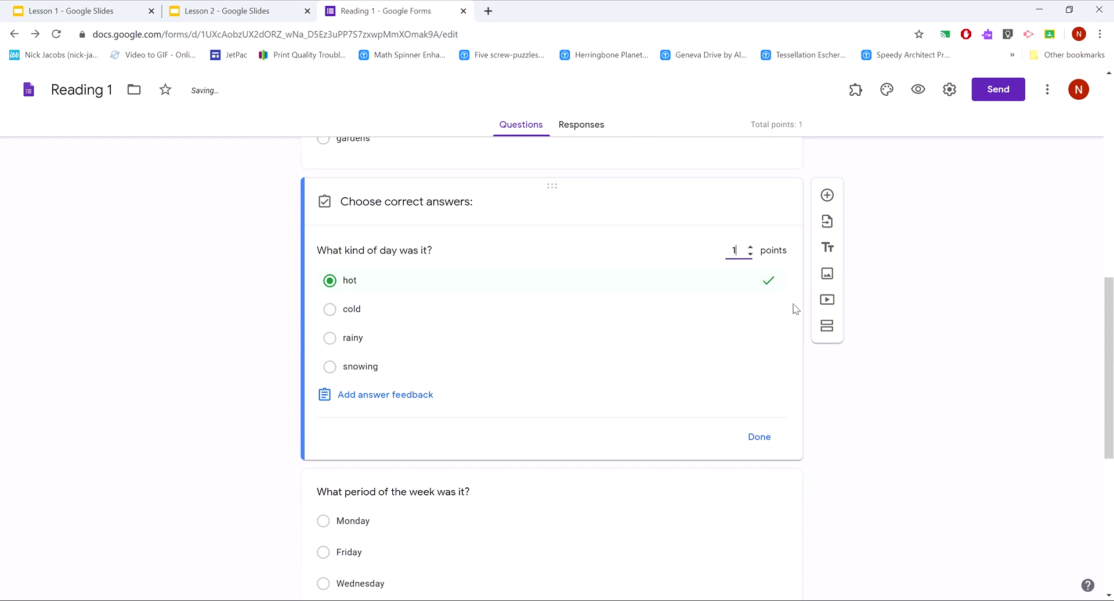
click(758, 436)
Set the answer key of "What period of the week was it?" to The weekend, worth 1 point
scroll(886, 326, down, 6)
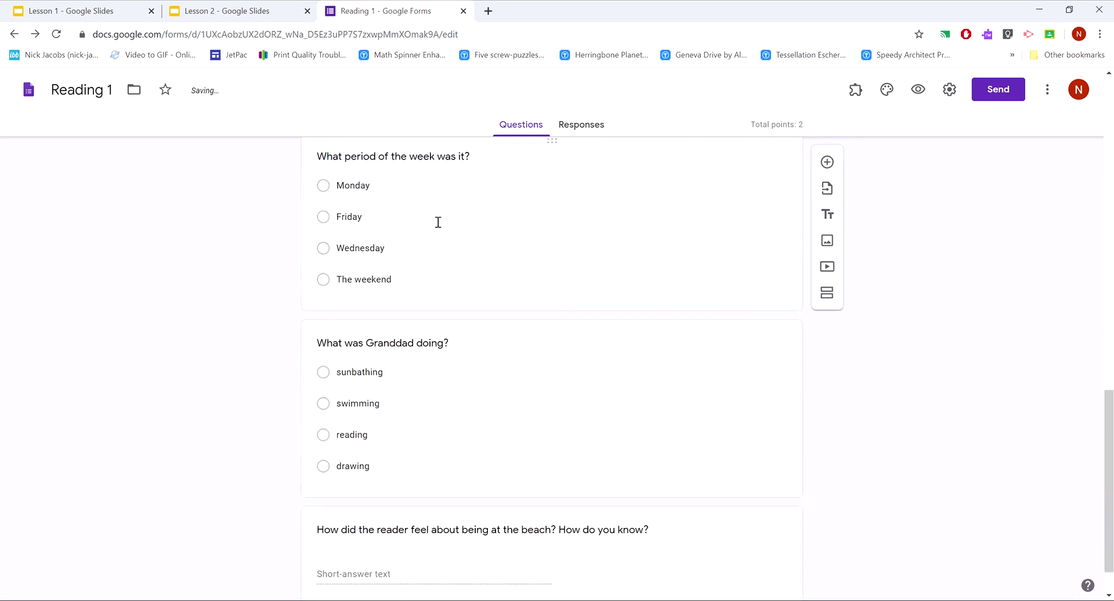
click(438, 222)
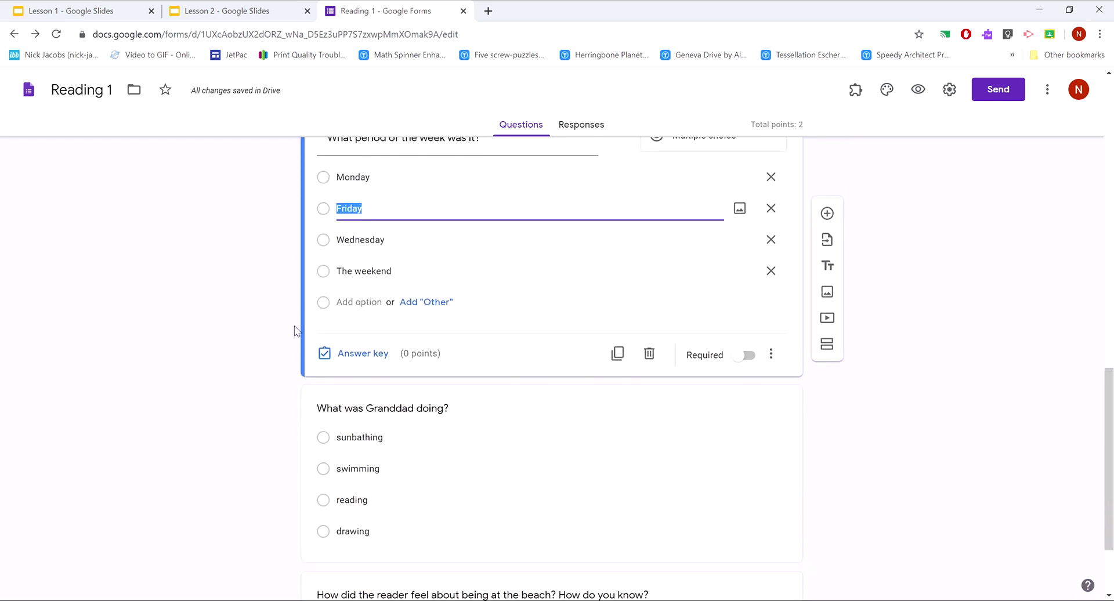
click(361, 354)
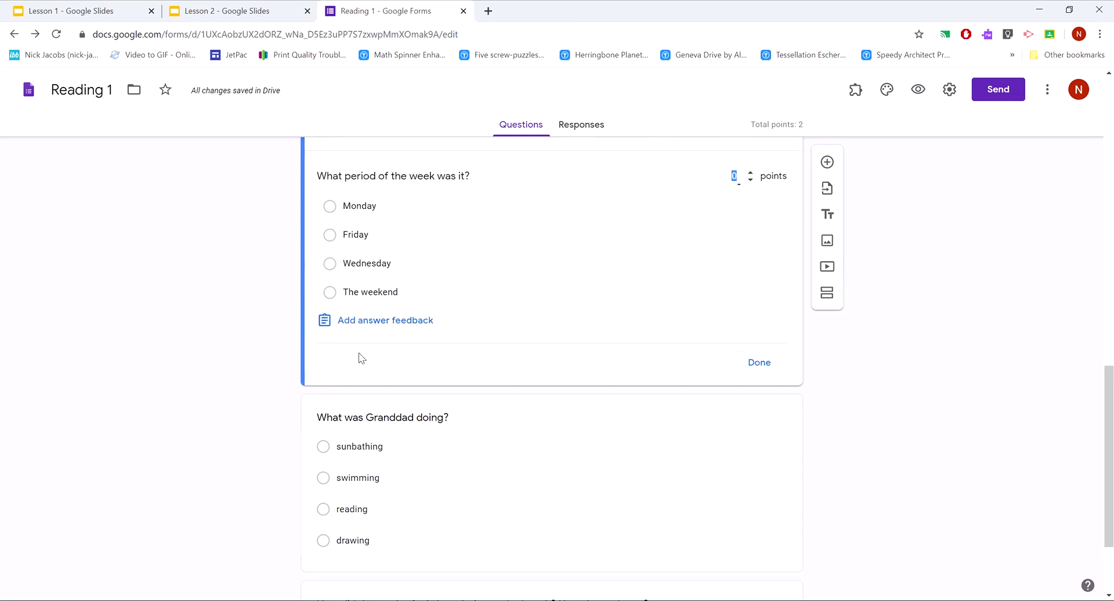
click(329, 292)
click(765, 364)
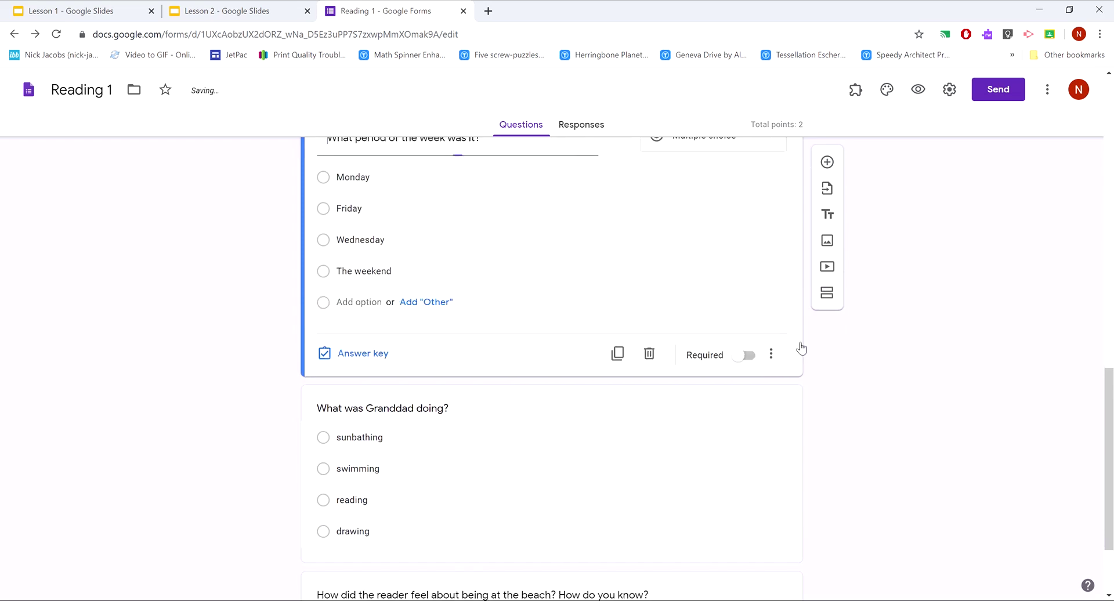
scroll(872, 346, up, 2)
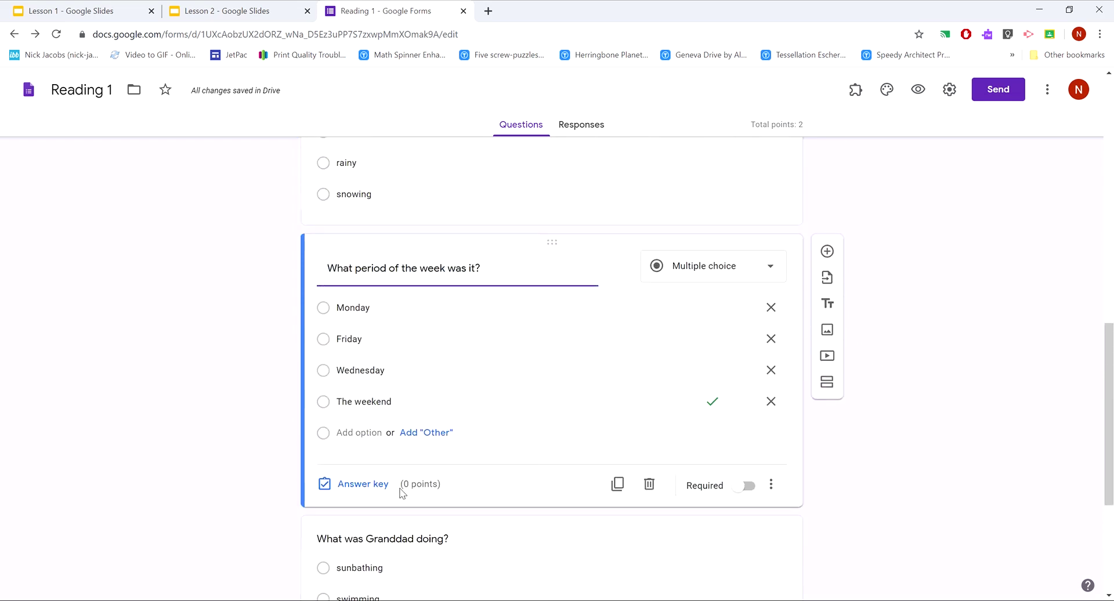
click(377, 485)
click(750, 302)
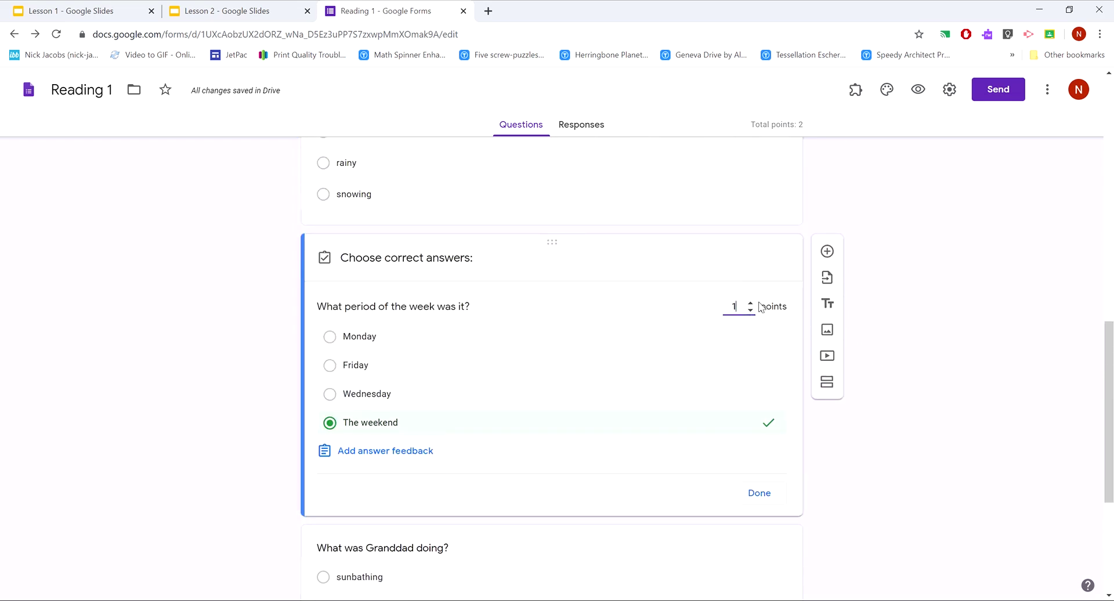
click(760, 492)
Set the answer key of "What was Granddad doing?" to reading, worth 1 point
scroll(635, 317, down, 4)
click(358, 352)
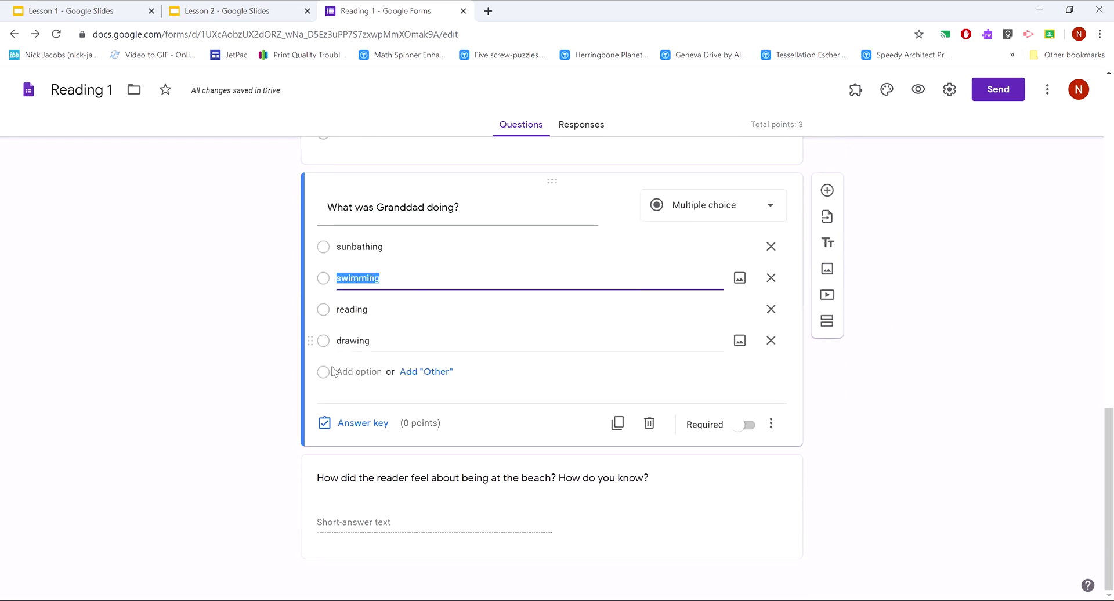
click(365, 424)
click(329, 332)
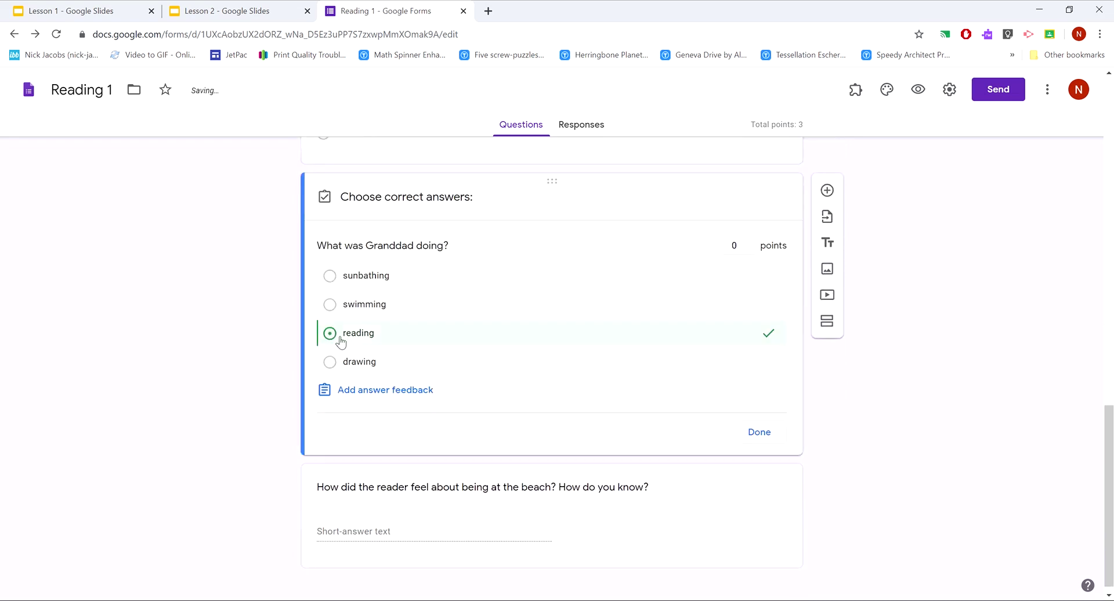
click(749, 240)
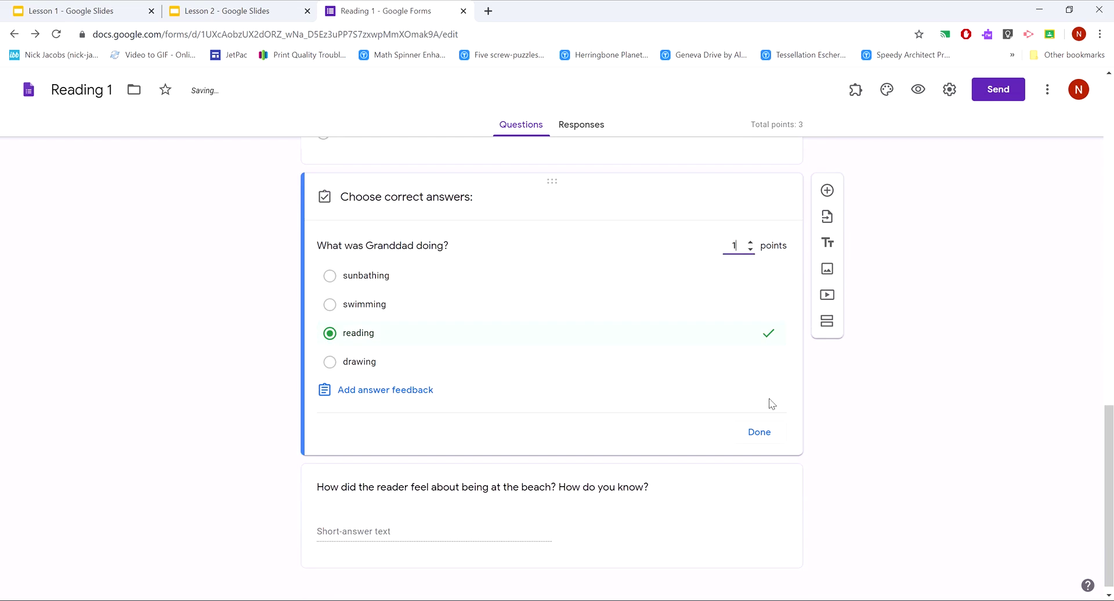
click(765, 433)
Review the reading passage and the questions down to the final short-answer question, "How do you know it was a hot day?"
scroll(241, 339, up, 10)
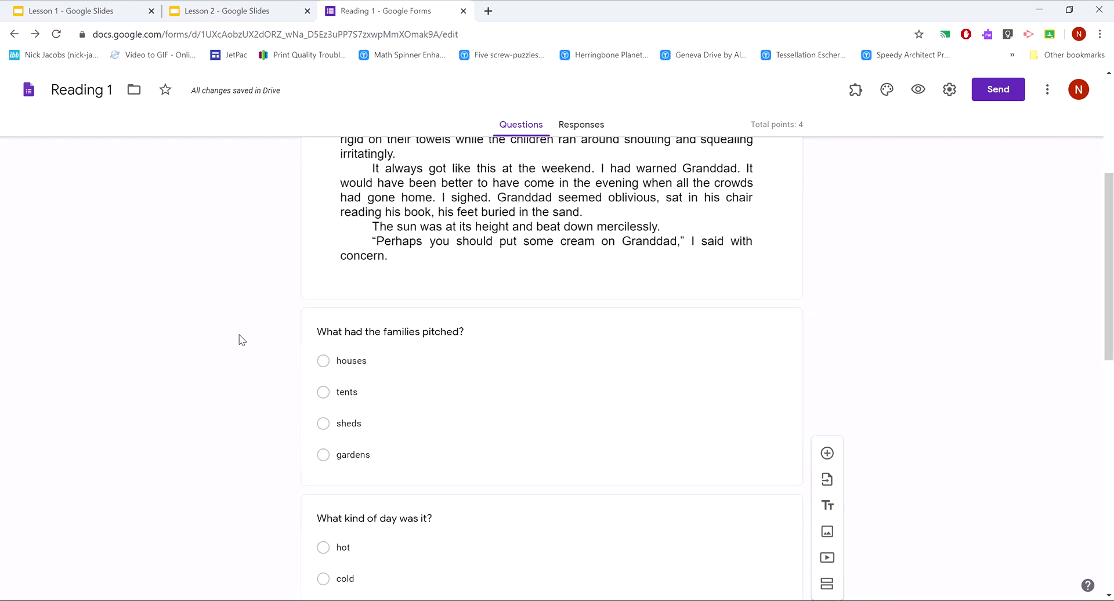
scroll(241, 339, down, 11)
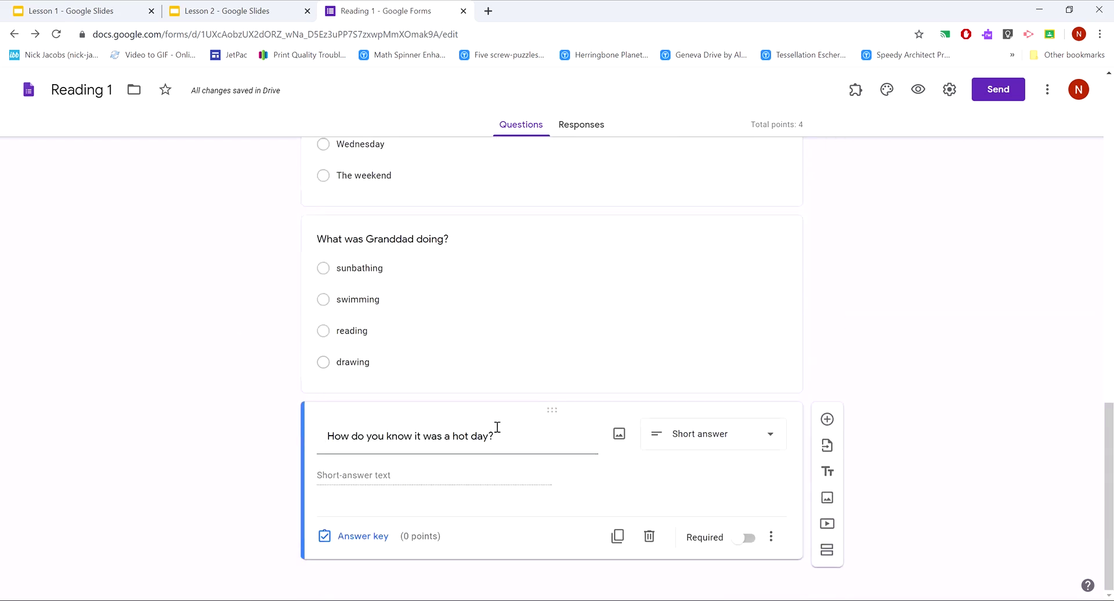
scroll(940, 346, up, 10)
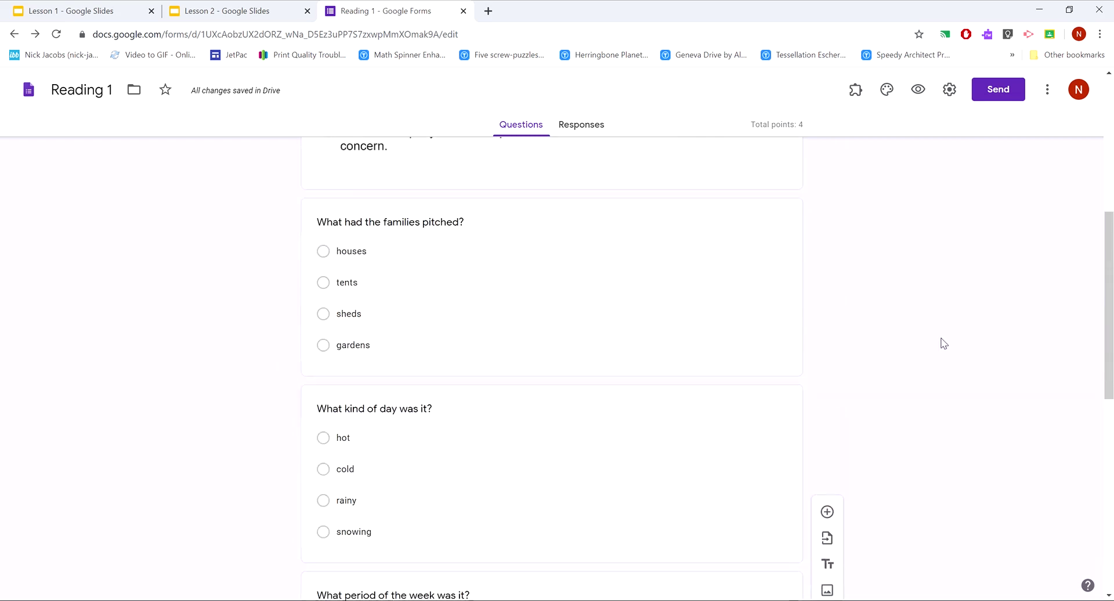
scroll(538, 331, down, 1)
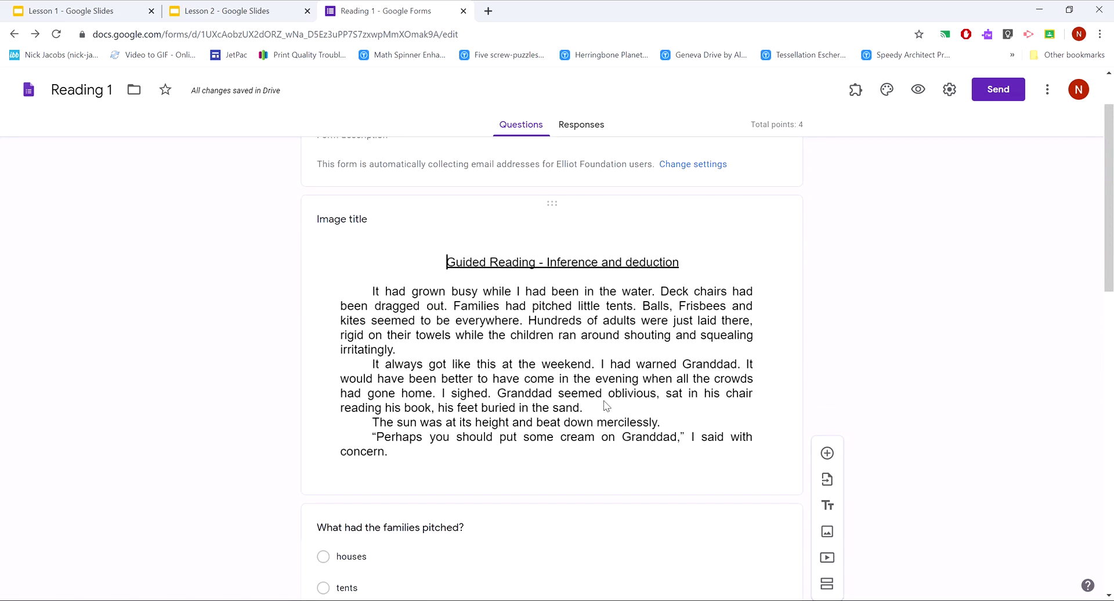
scroll(594, 380, down, 15)
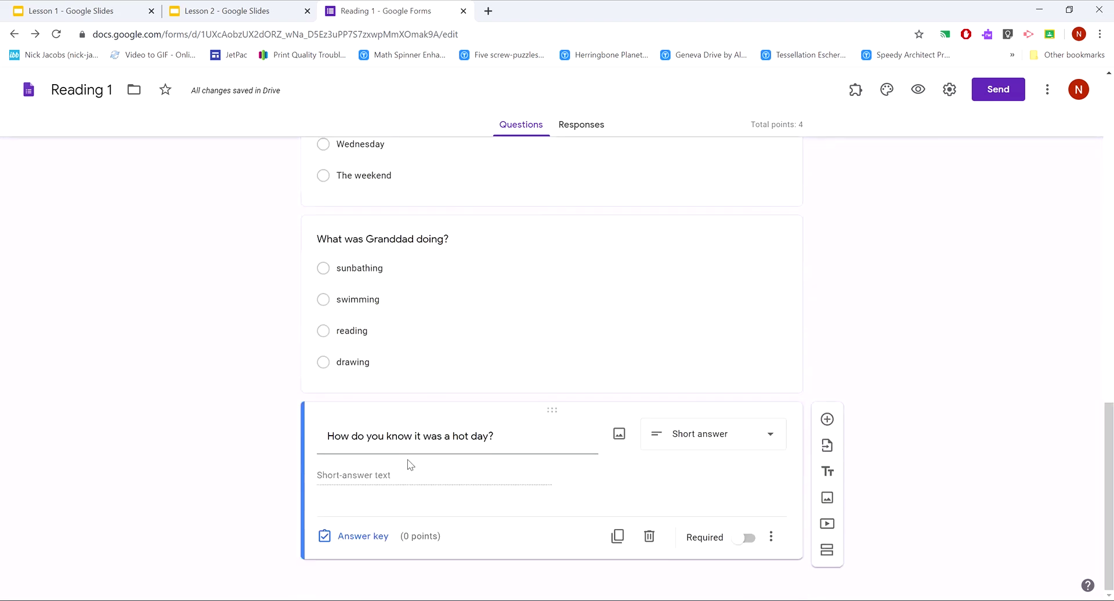
In the answer key of "How do you know it was a hot day?", list "beat down" and "the sun was as its height" as correct answers
click(362, 536)
click(357, 501)
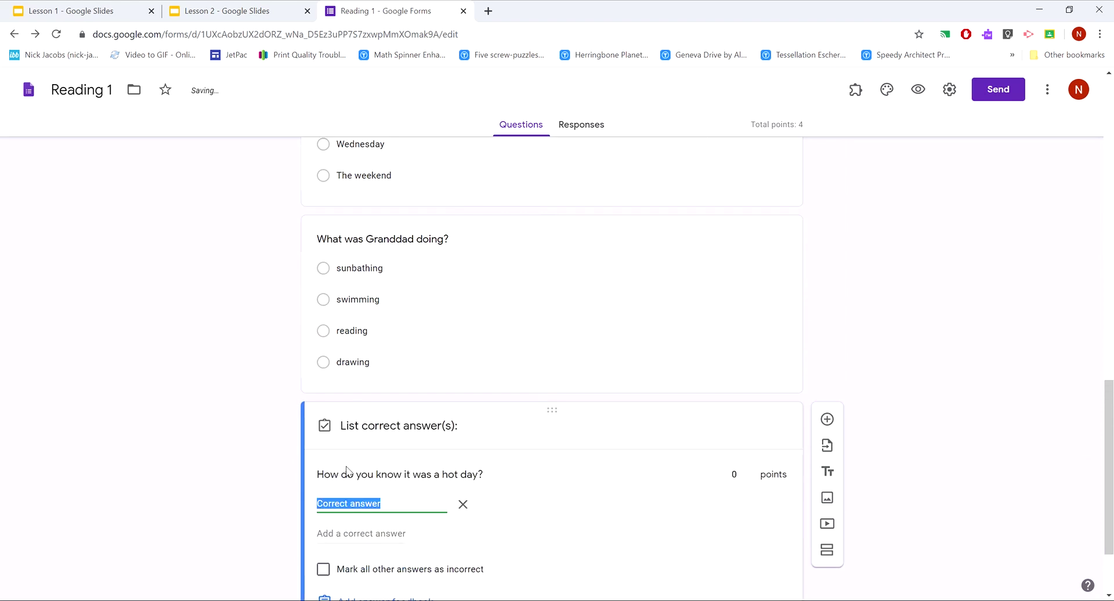
text(beat down)
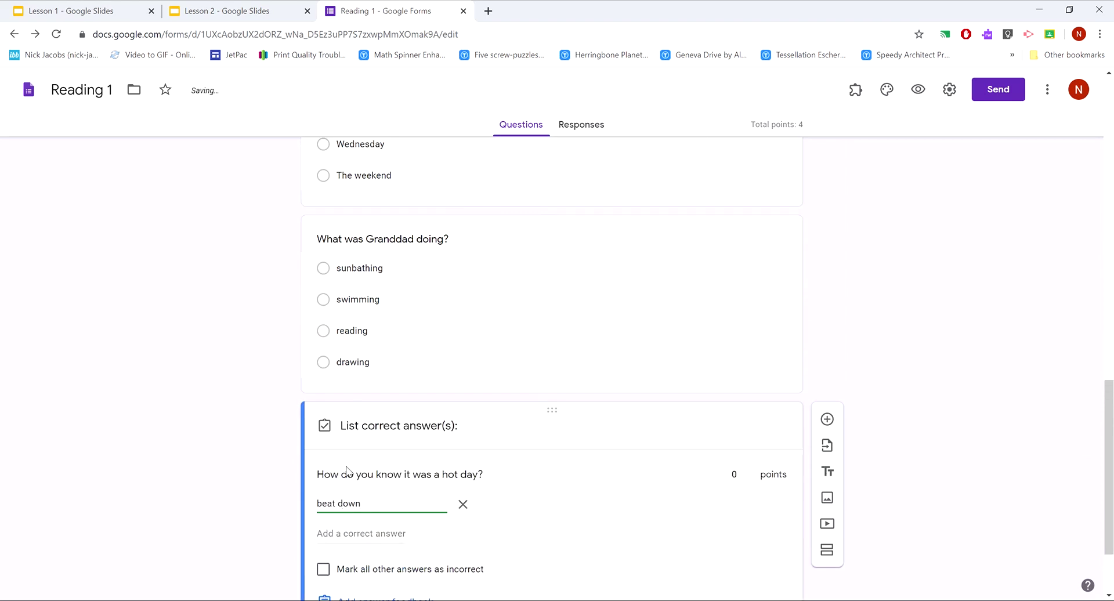
click(359, 534)
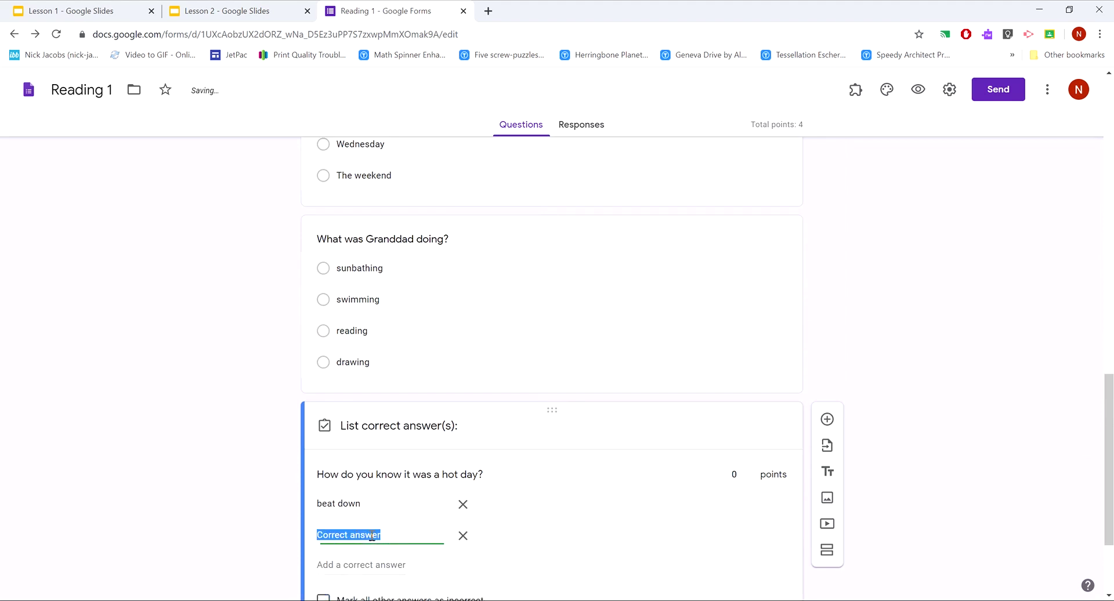
text(the sun was as it)
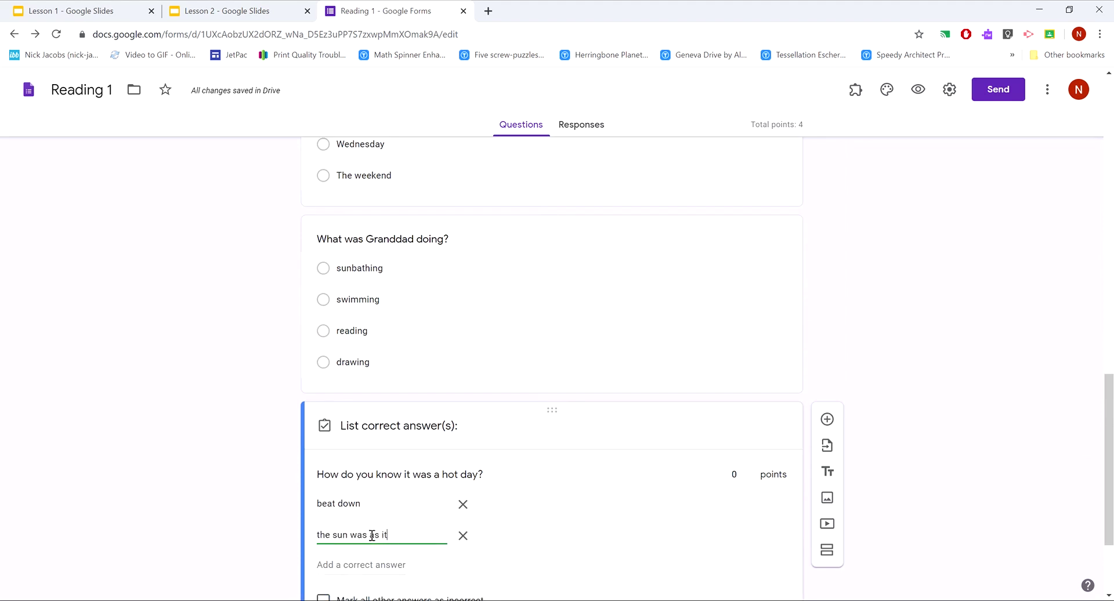
text('s height)
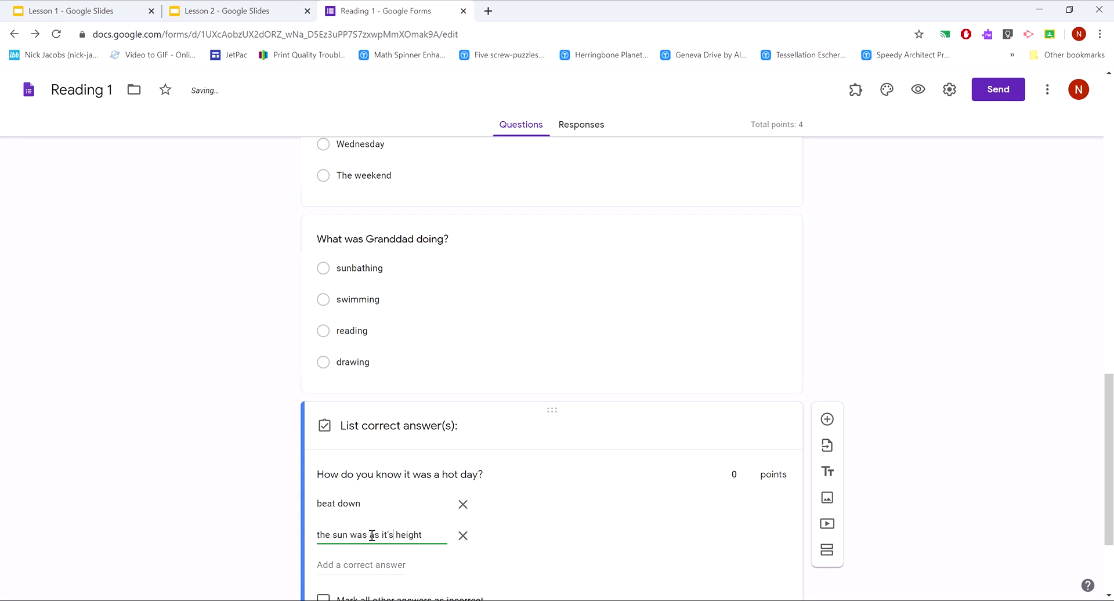
key(Left)
key(BackSpace)
click(234, 431)
scroll(261, 438, down, 2)
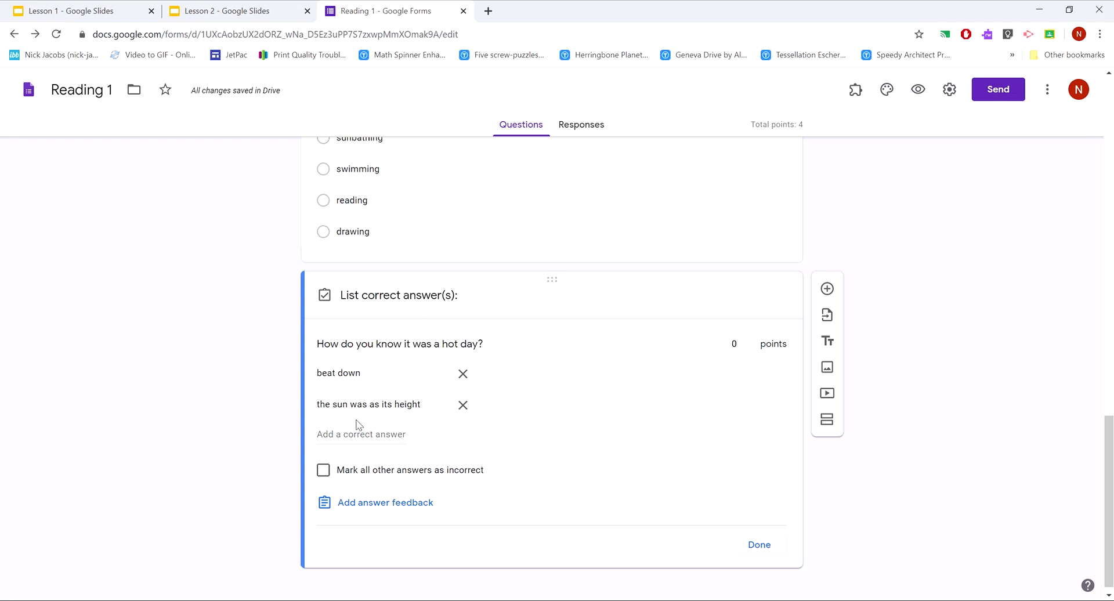
Remove both listed correct answers from the hot-day question's answer key
click(462, 405)
click(462, 396)
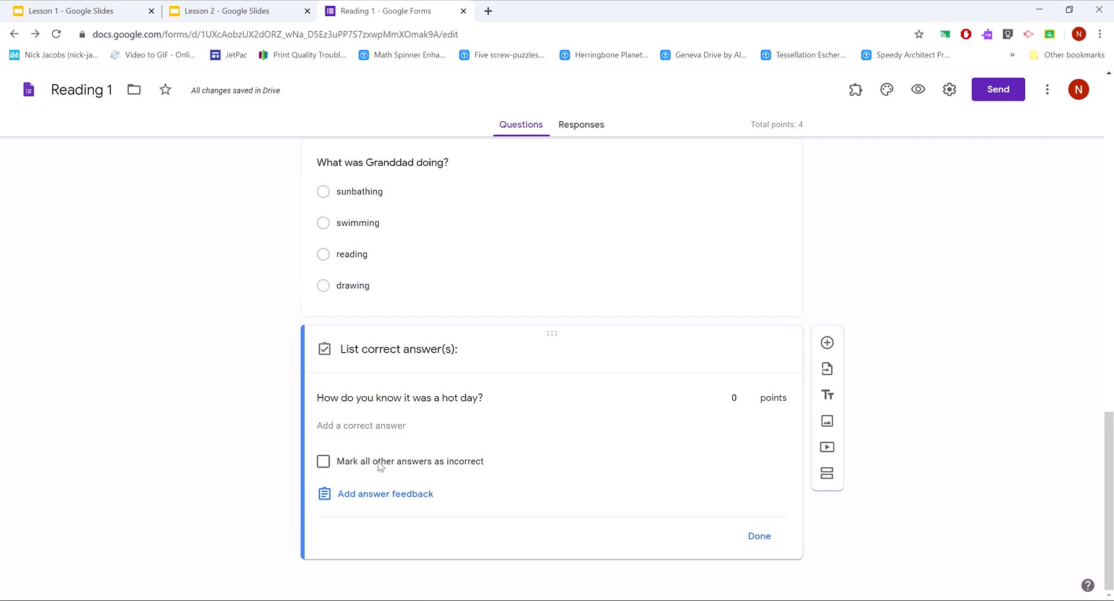
Add the answer feedback "Well done! We will mark this question and let you know if it was right next lesson!" to the hot-day question
click(376, 497)
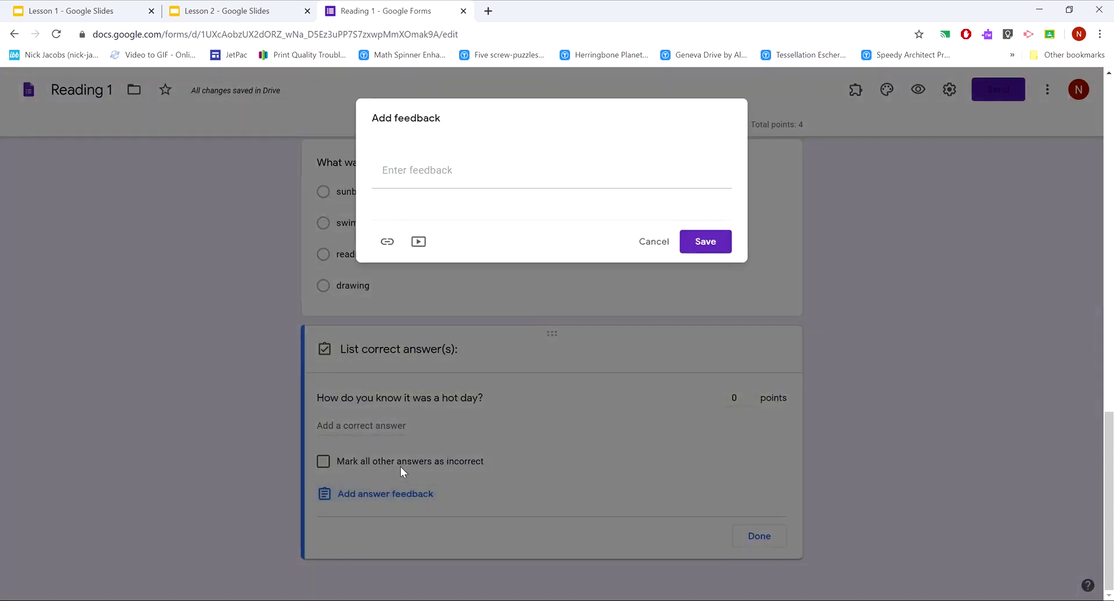
click(446, 181)
text(Well done! We)
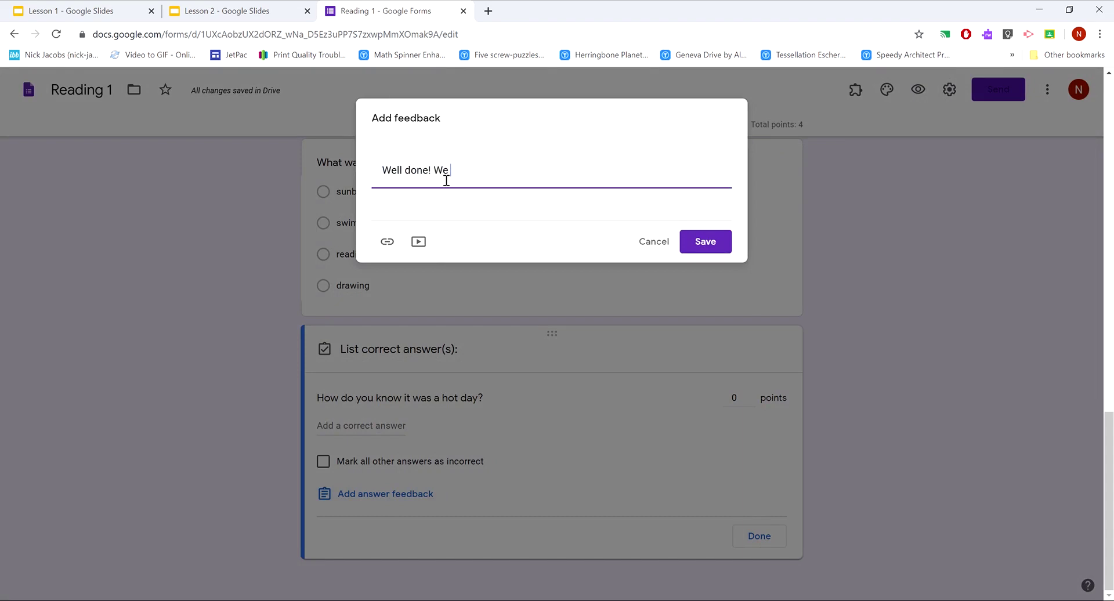
text(will mark this que)
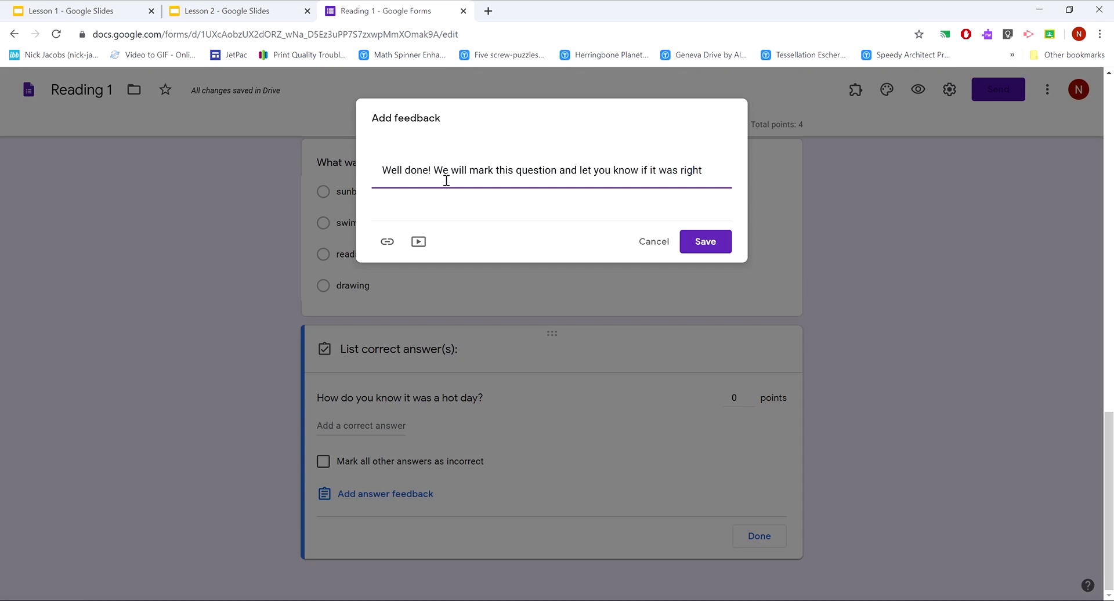
text(next lesson!)
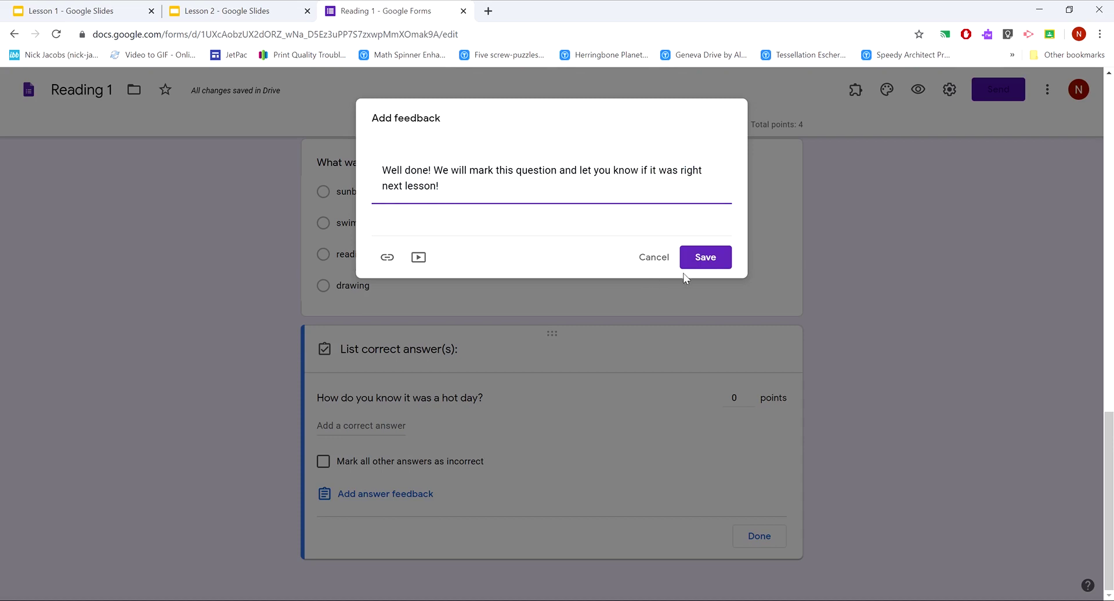
click(702, 257)
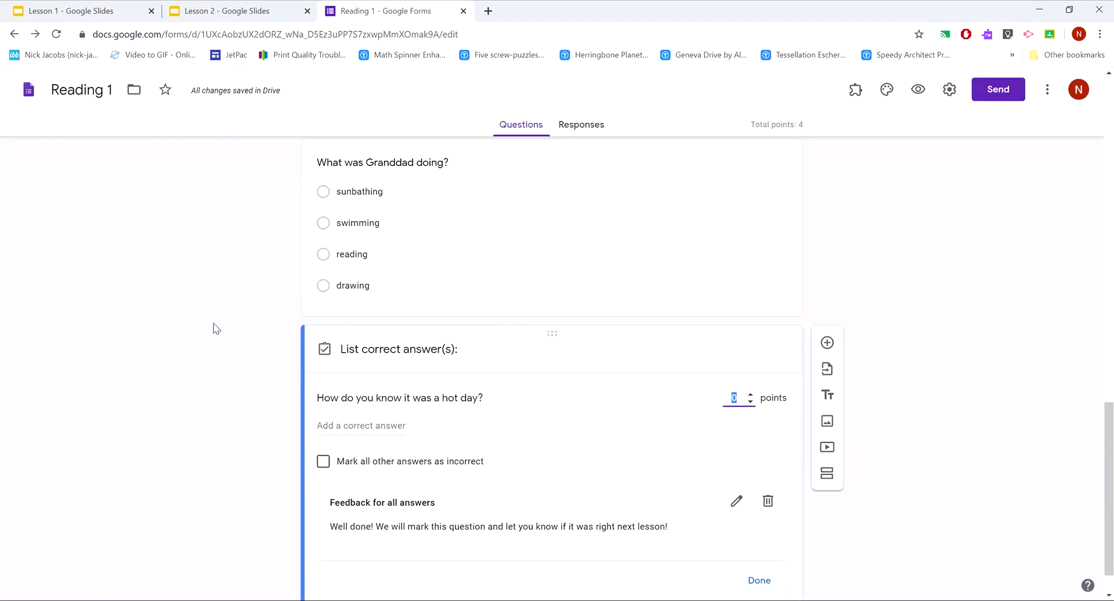
Set the hot-day question's value to 2 points and finish its answer key
scroll(222, 362, down, 1)
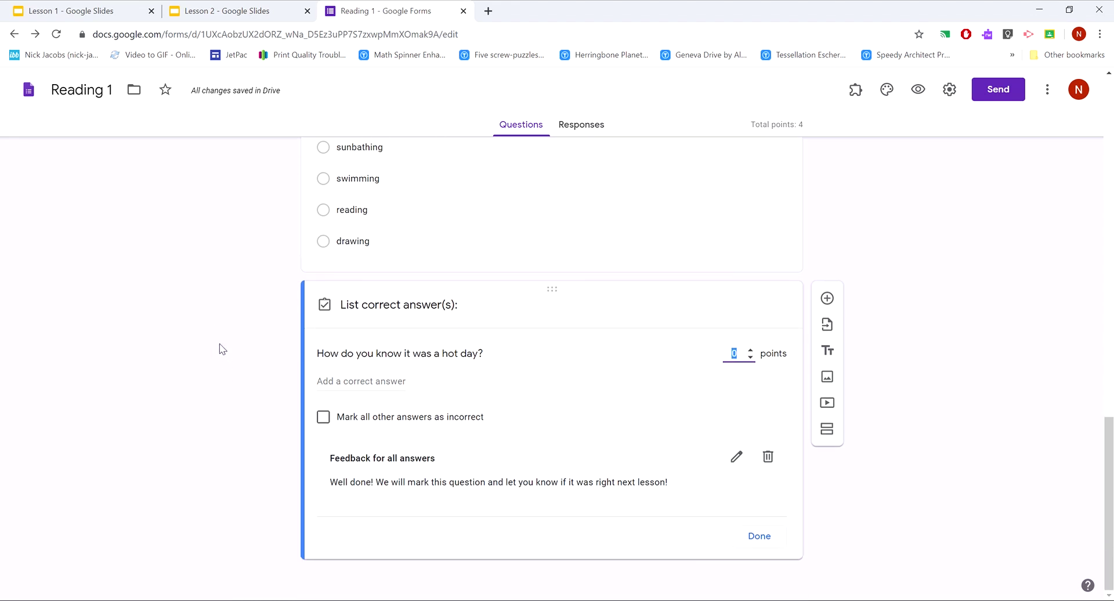
click(750, 349)
click(750, 350)
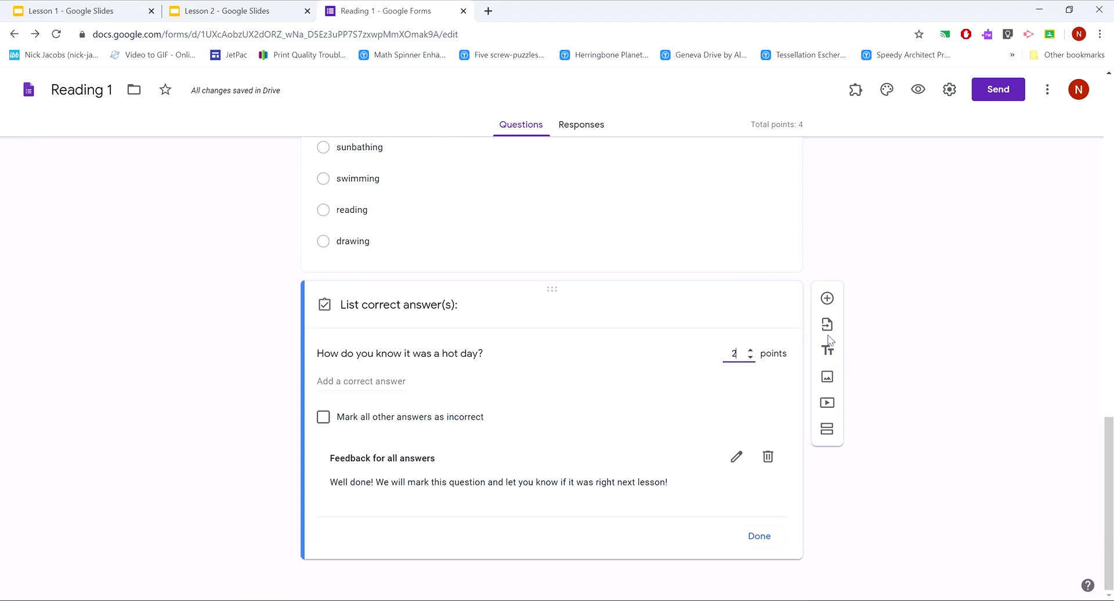
click(761, 537)
Copy the Reading 1 form's full shareable link from the send options
scroll(950, 237, up, 15)
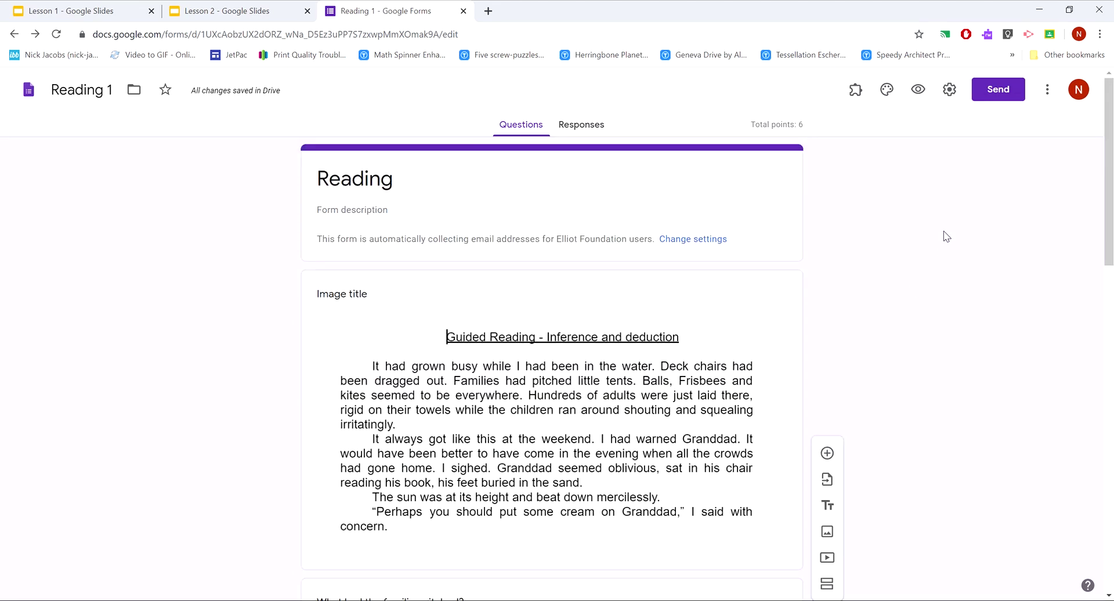
click(998, 93)
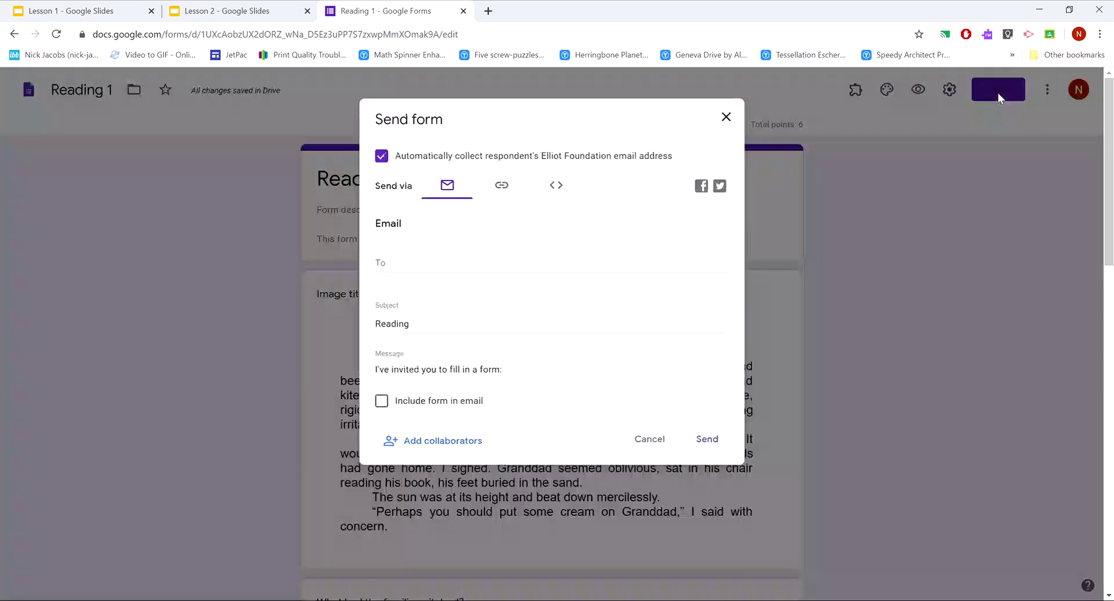
click(502, 187)
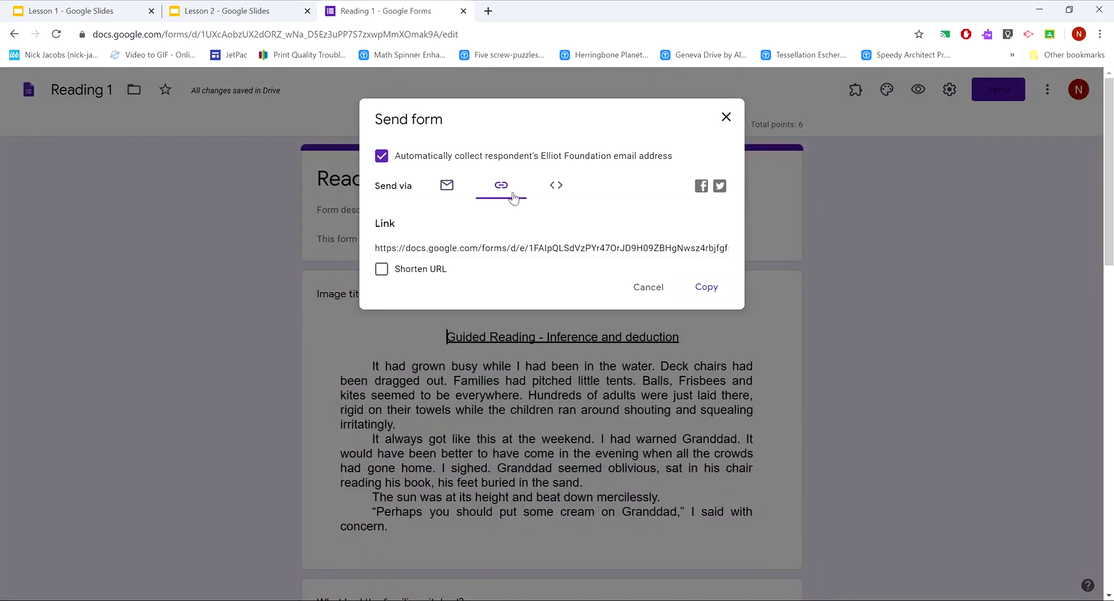
click(705, 287)
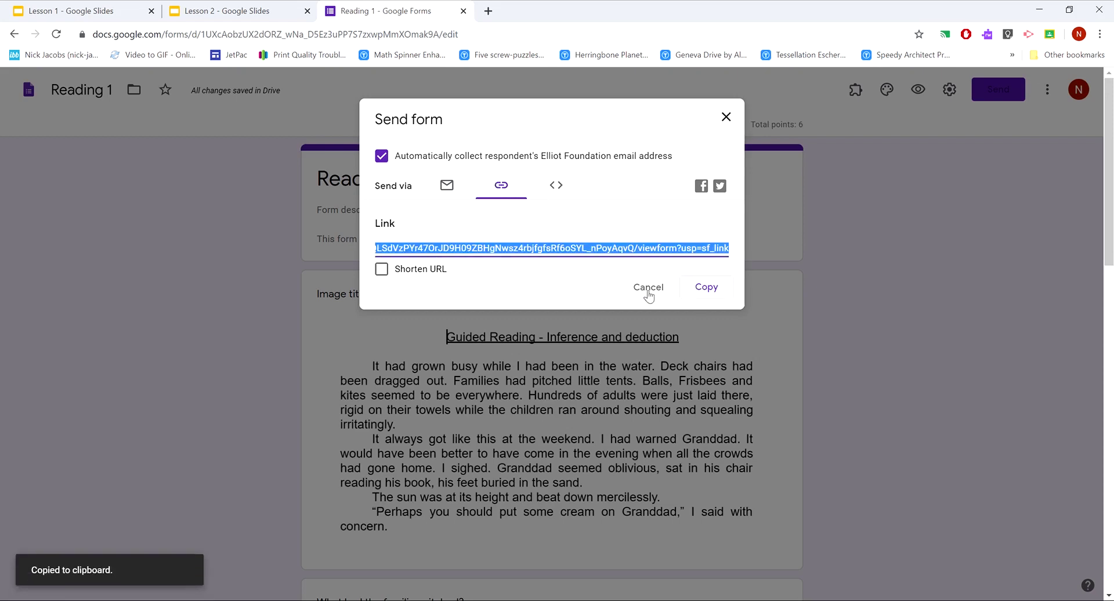
Switch to the Lesson 1 presentation in Google Slides and link the purple form icon on slide 1 to the copied form address
click(61, 10)
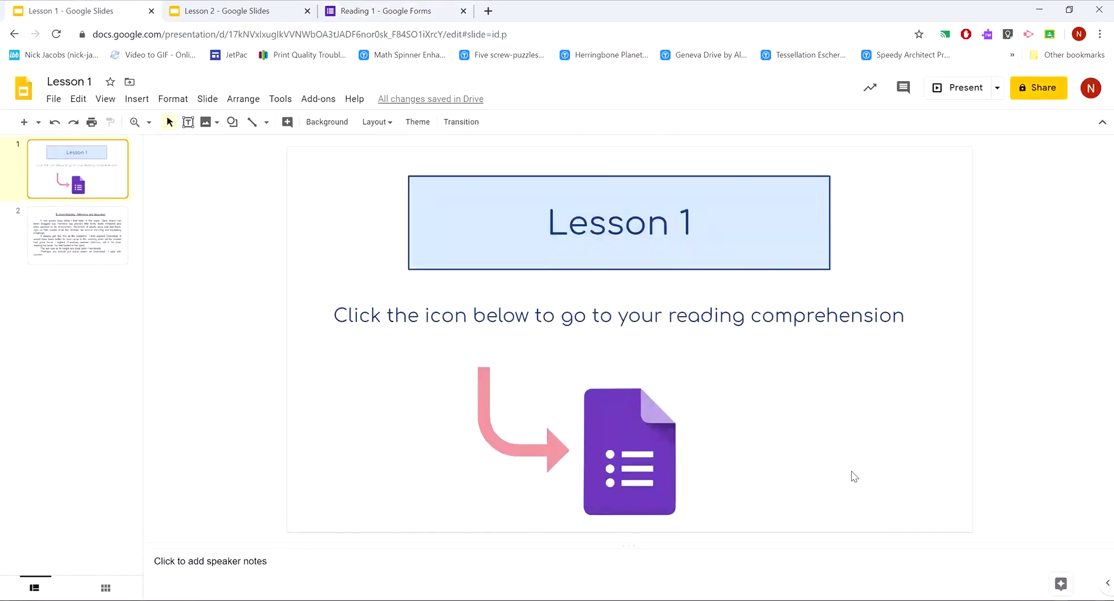
click(617, 436)
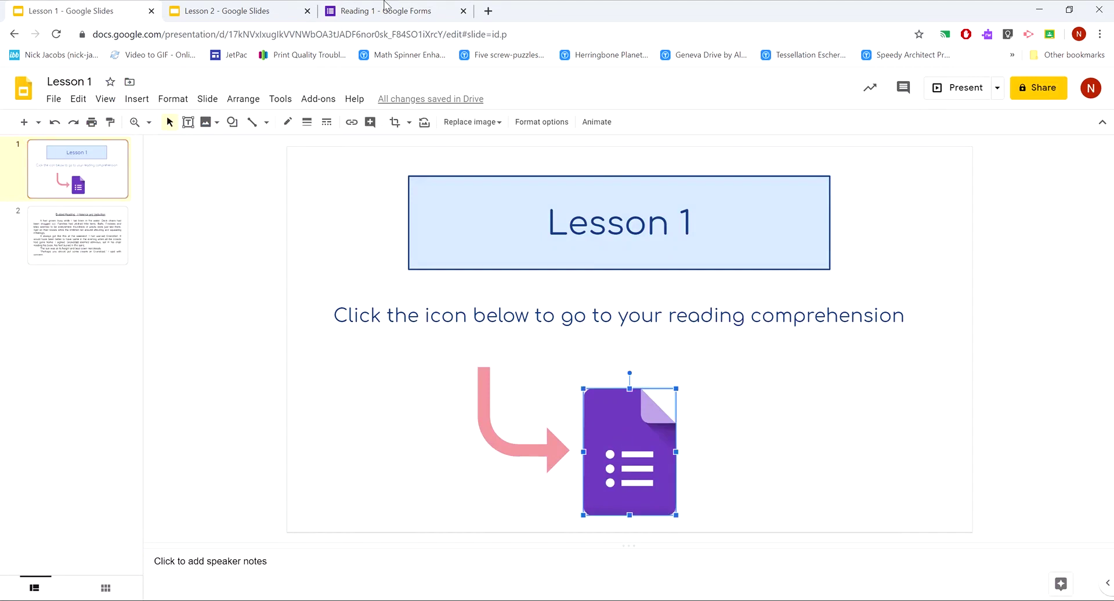
click(351, 122)
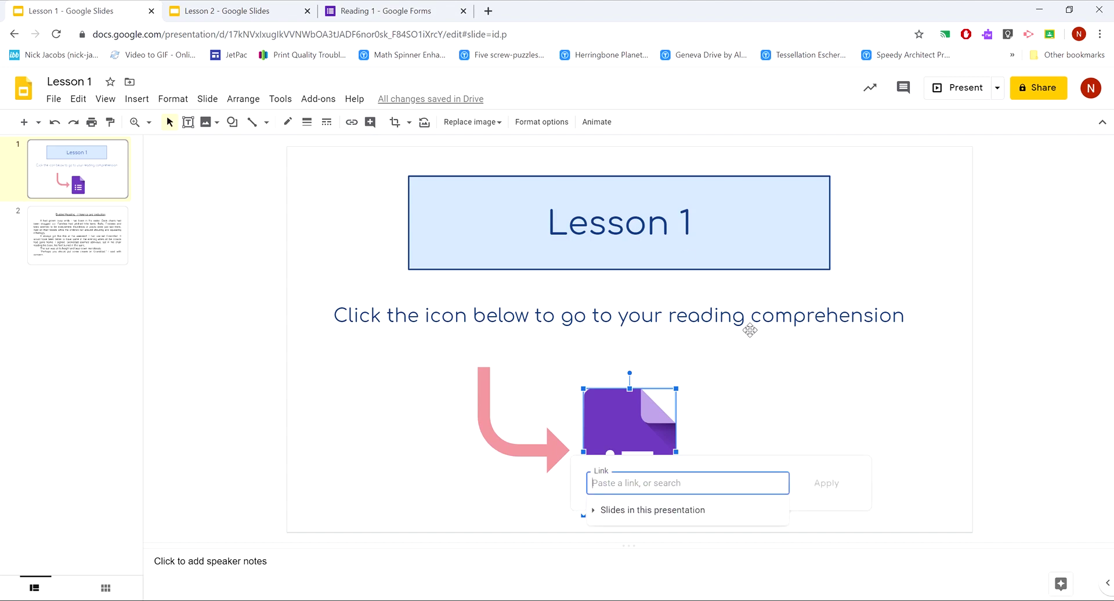
key(ctrl+v)
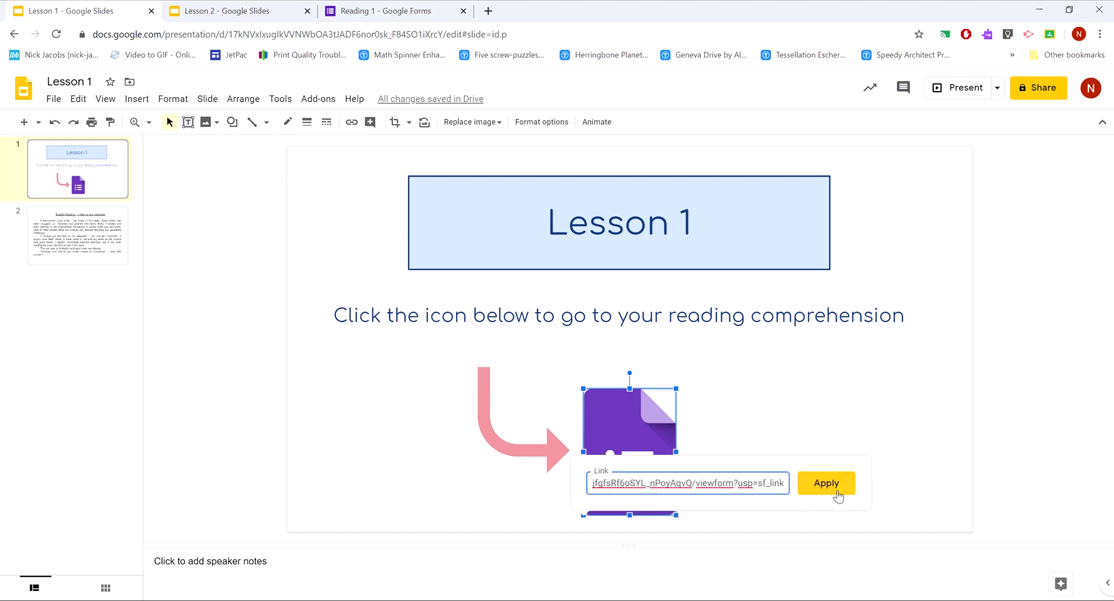
click(837, 494)
click(929, 388)
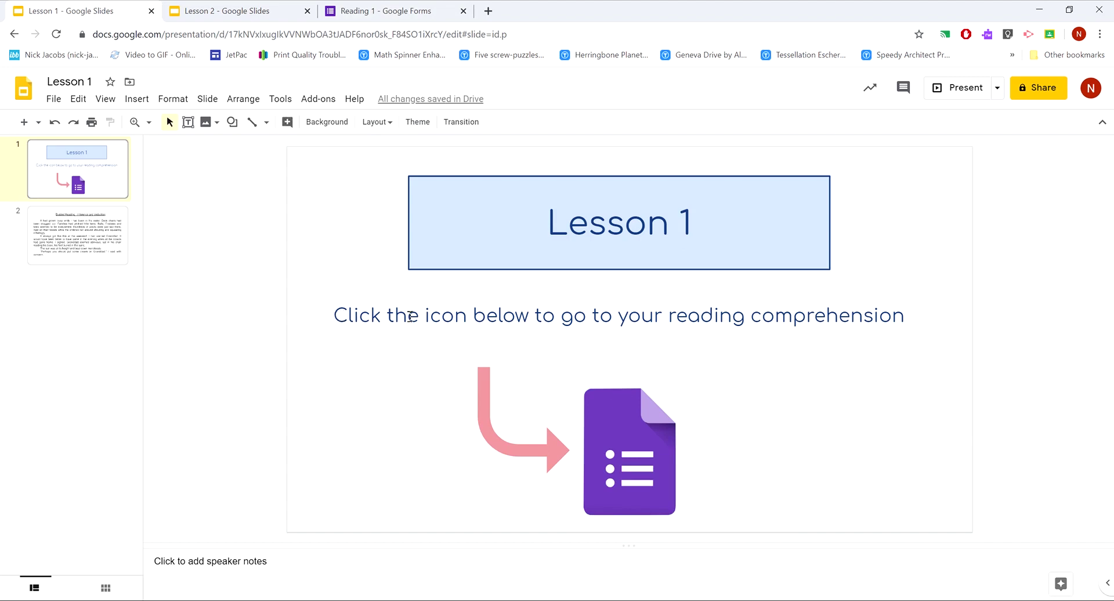
Open the form through the icon's link and answer the four multiple-choice questions with tents, hot, Monday and sunbathing
click(612, 452)
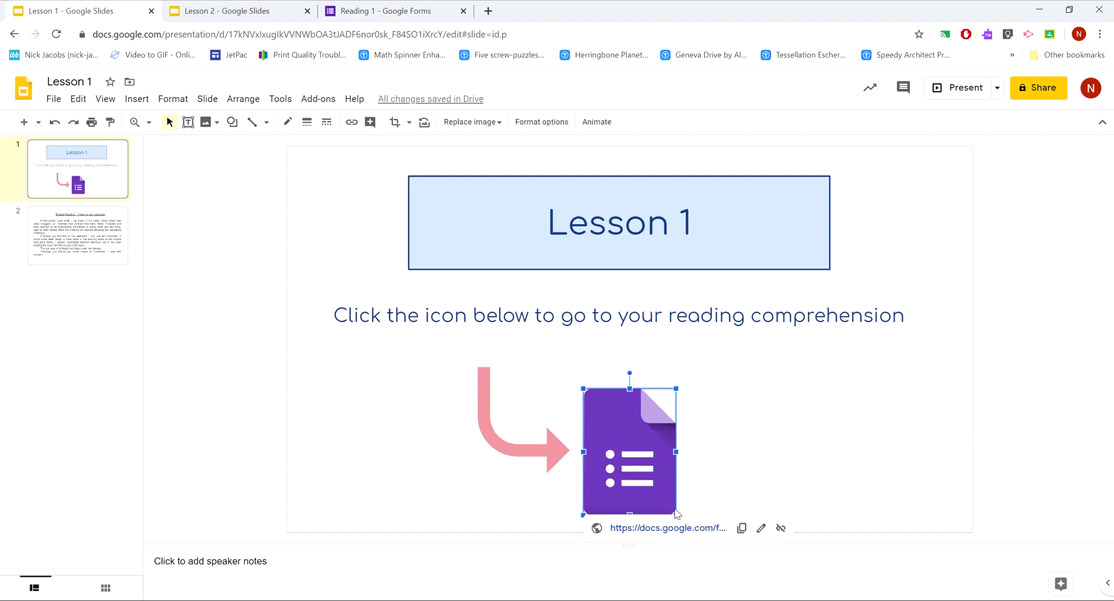
click(677, 529)
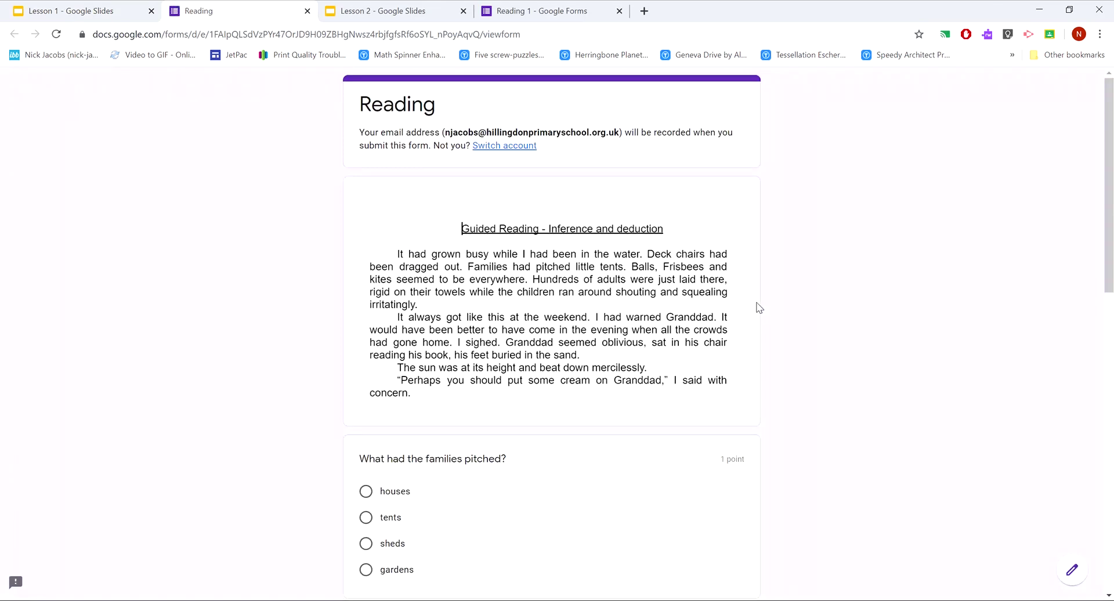
scroll(371, 290, down, 3)
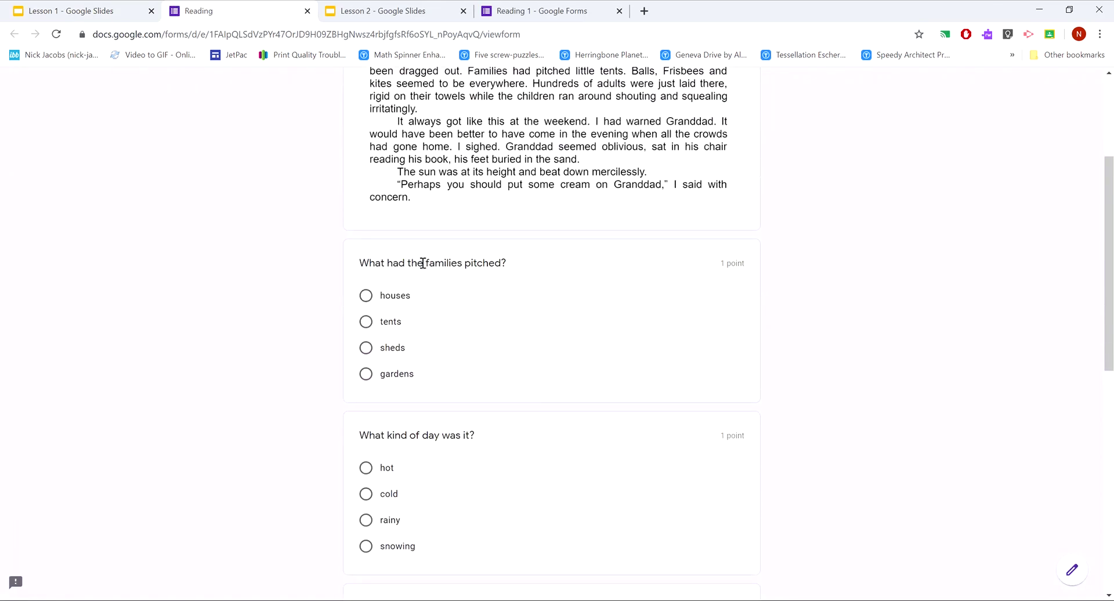
click(364, 321)
scroll(273, 312, down, 2)
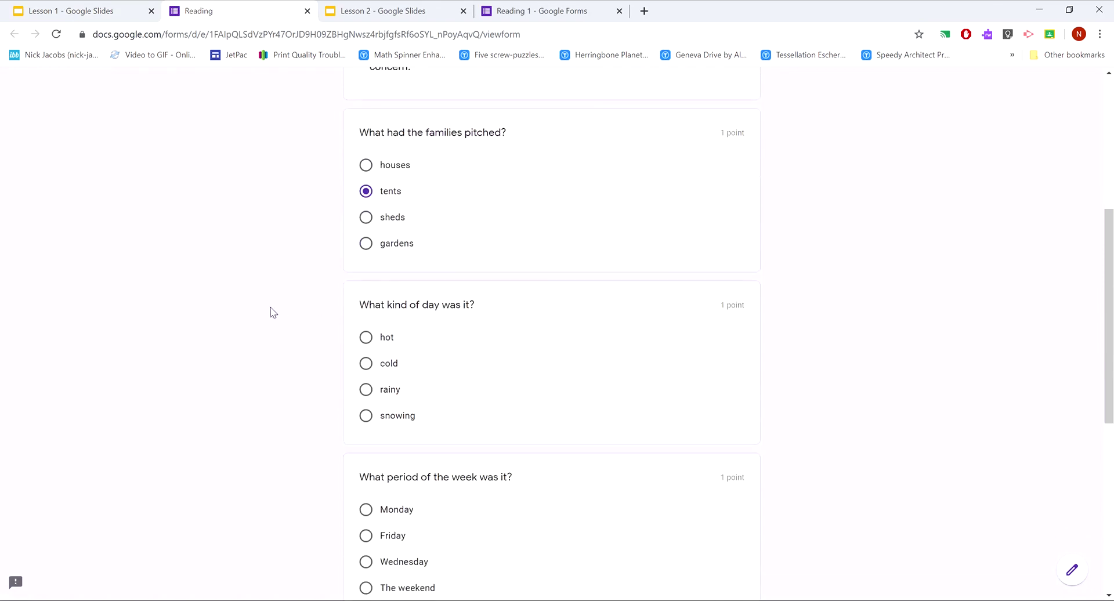
click(366, 337)
scroll(280, 329, down, 2)
click(366, 378)
scroll(300, 350, down, 3)
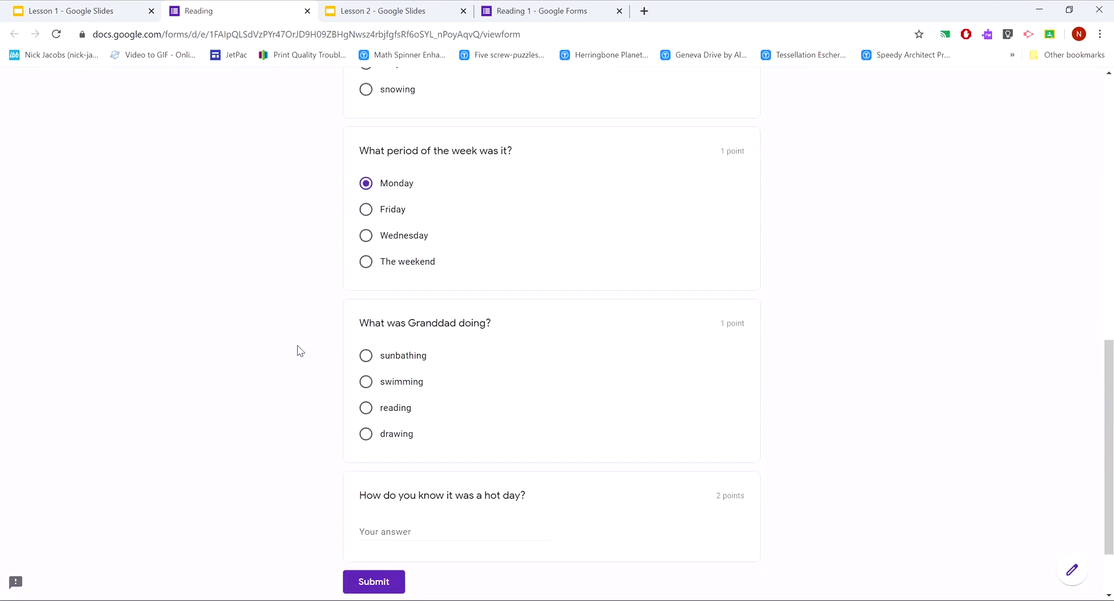
click(365, 355)
scroll(282, 351, down, 2)
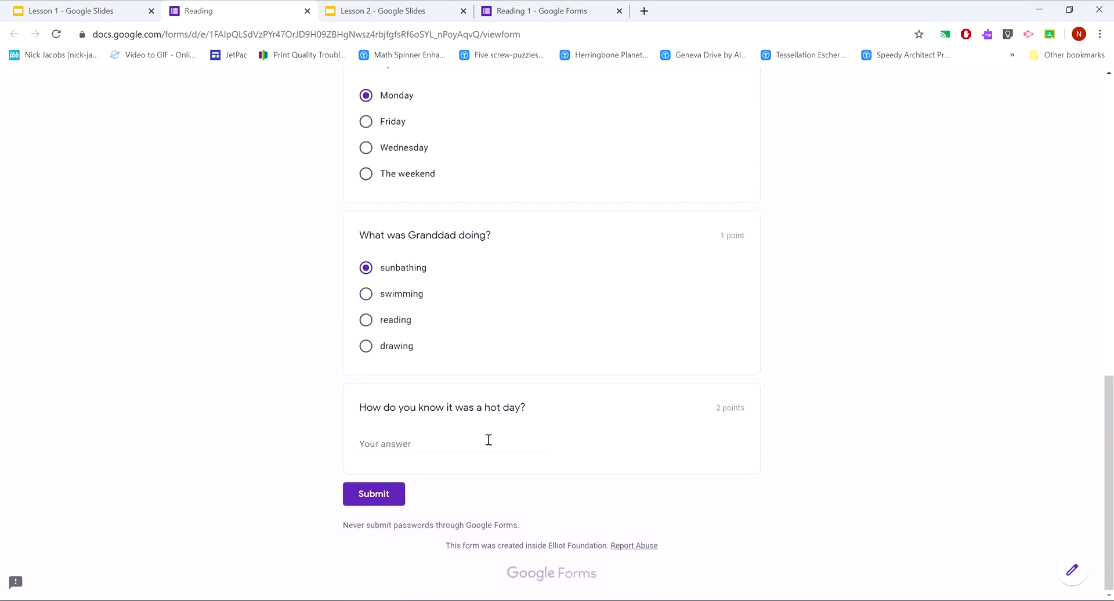
Answer "How do you know it was a hot day?" with "beat down" and submit the form
click(407, 445)
text(beat down)
click(376, 492)
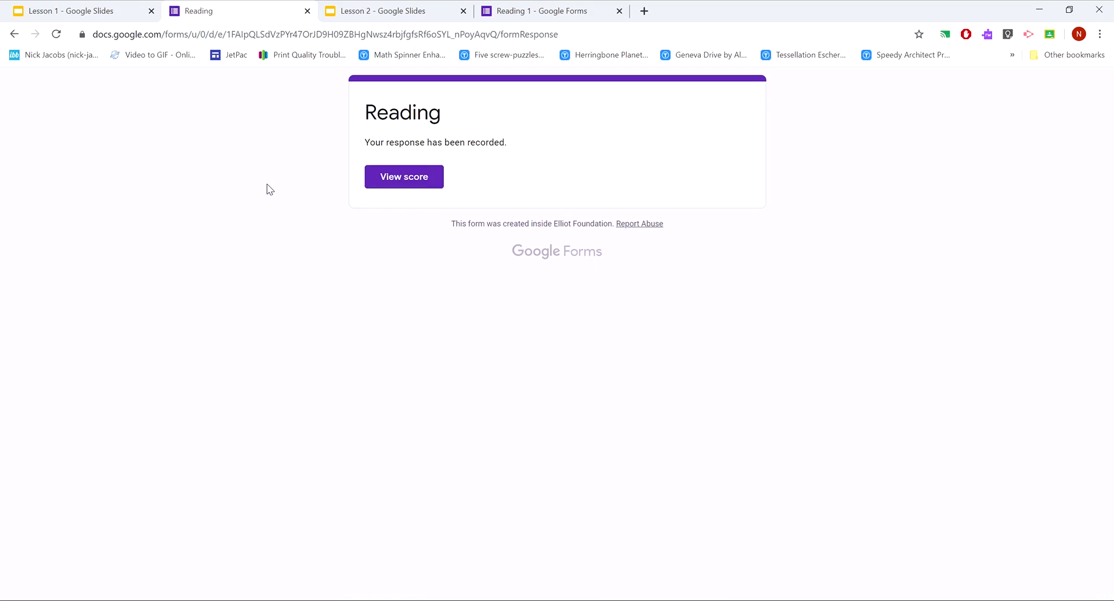
View the submission's score, examine the marking and feedback down to the last question, and return to the submission confirmation page
click(403, 181)
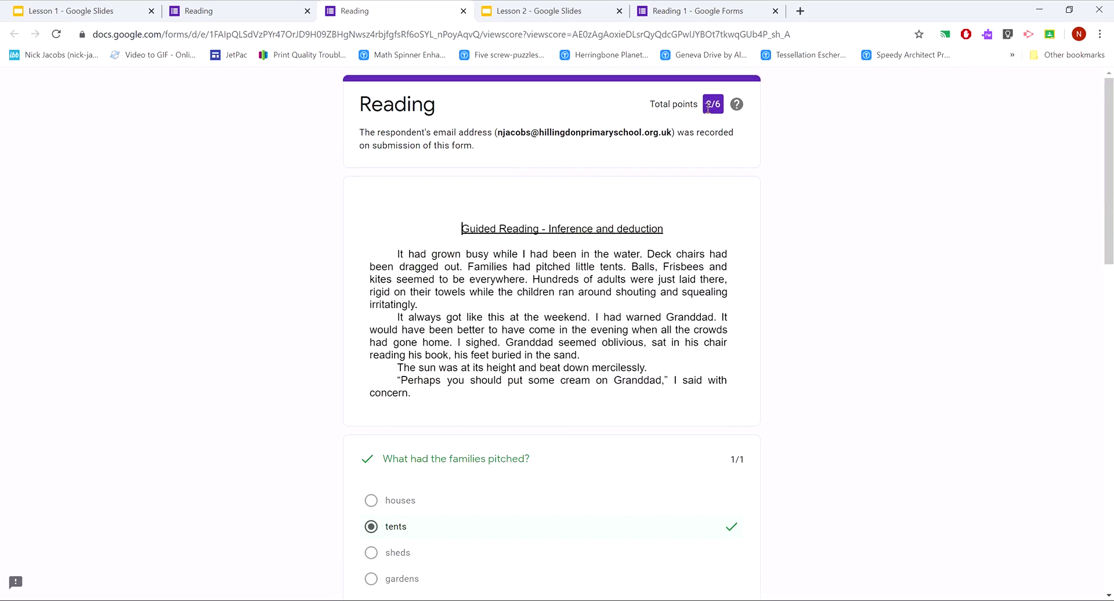
scroll(787, 186, down, 3)
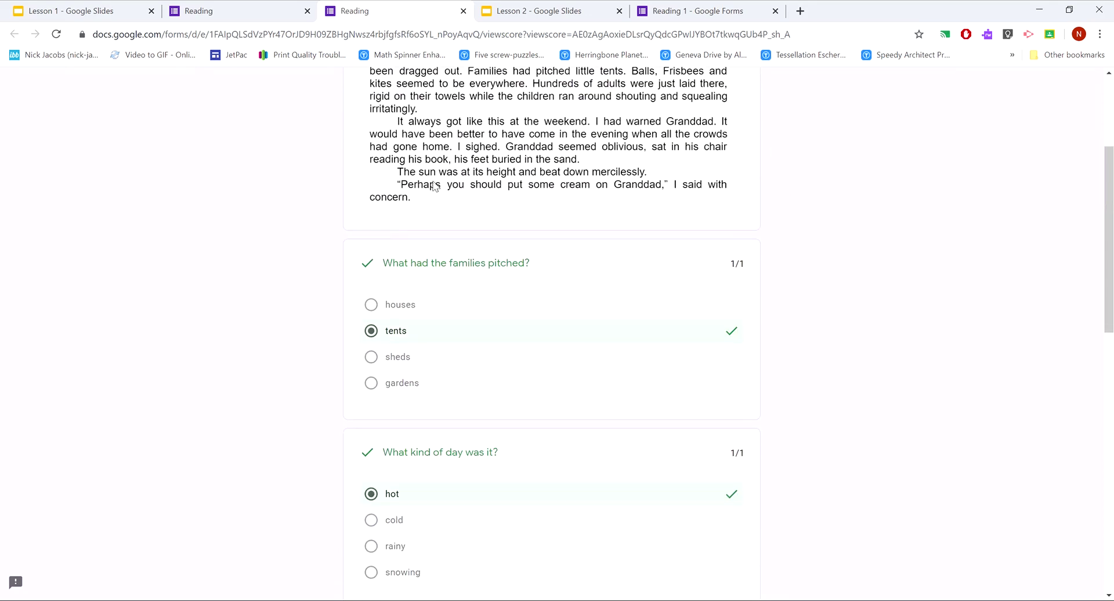
scroll(437, 320, down, 2)
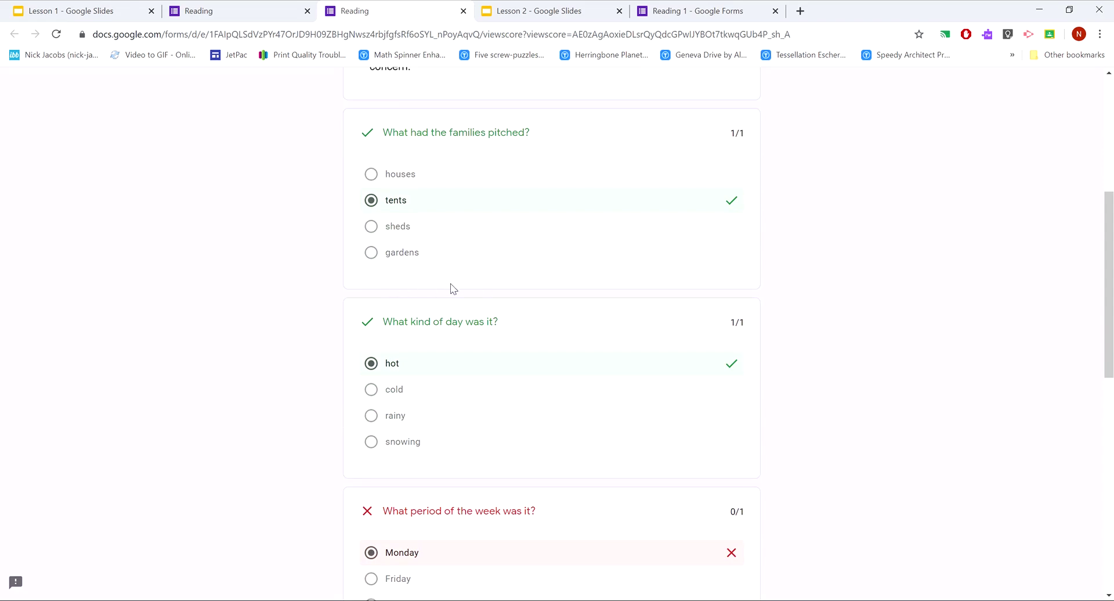
scroll(283, 371, down, 1)
scroll(308, 287, down, 9)
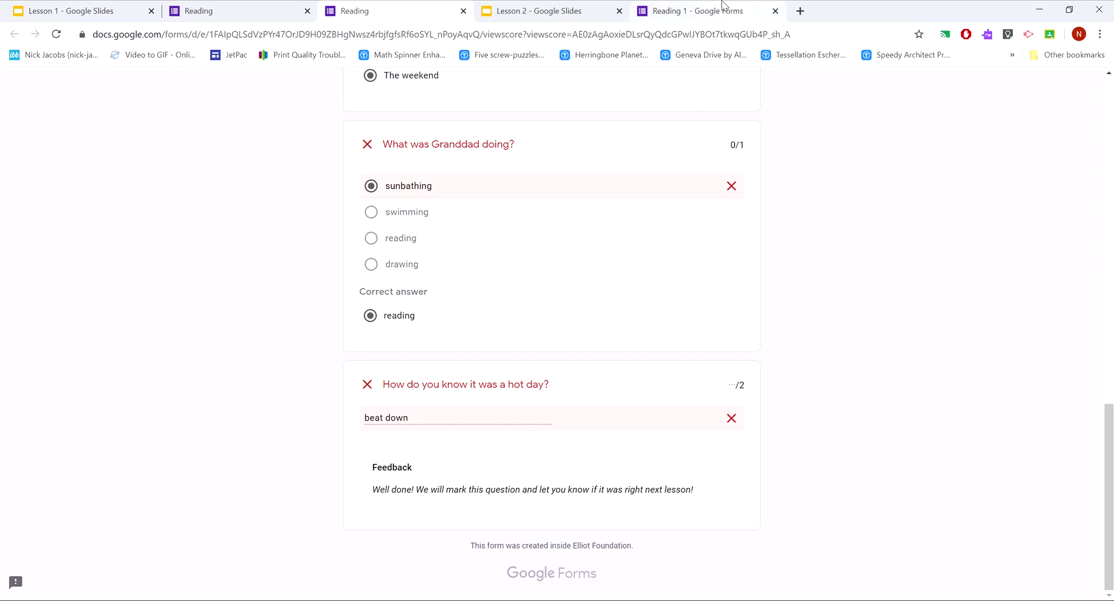
click(260, 6)
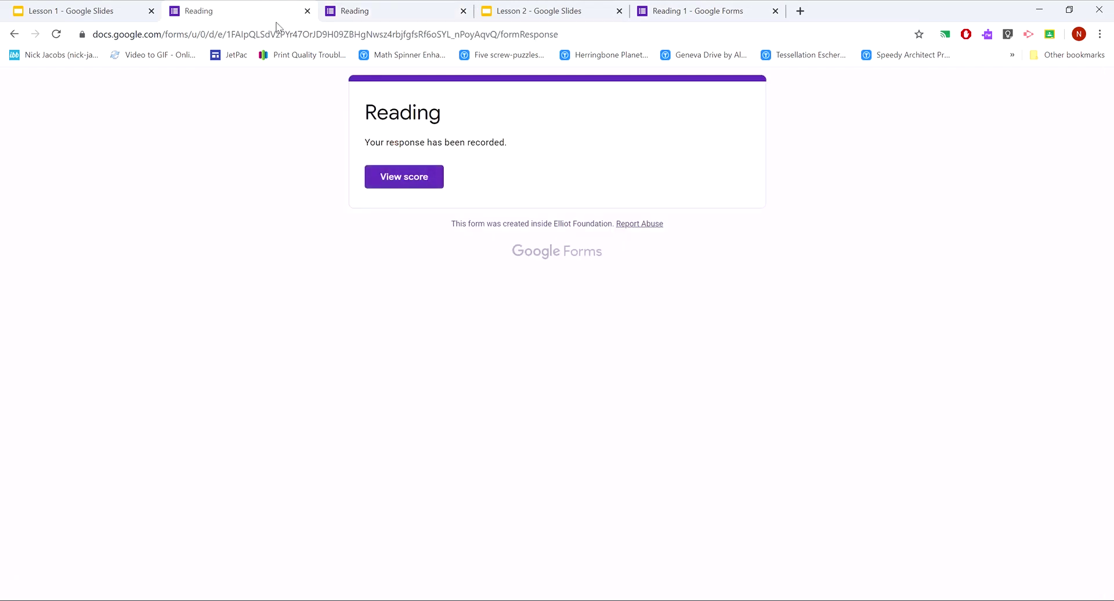
Switch to the Reading 1 form editor, dismiss the Send form dialog and open the individual view of the responses
click(749, 11)
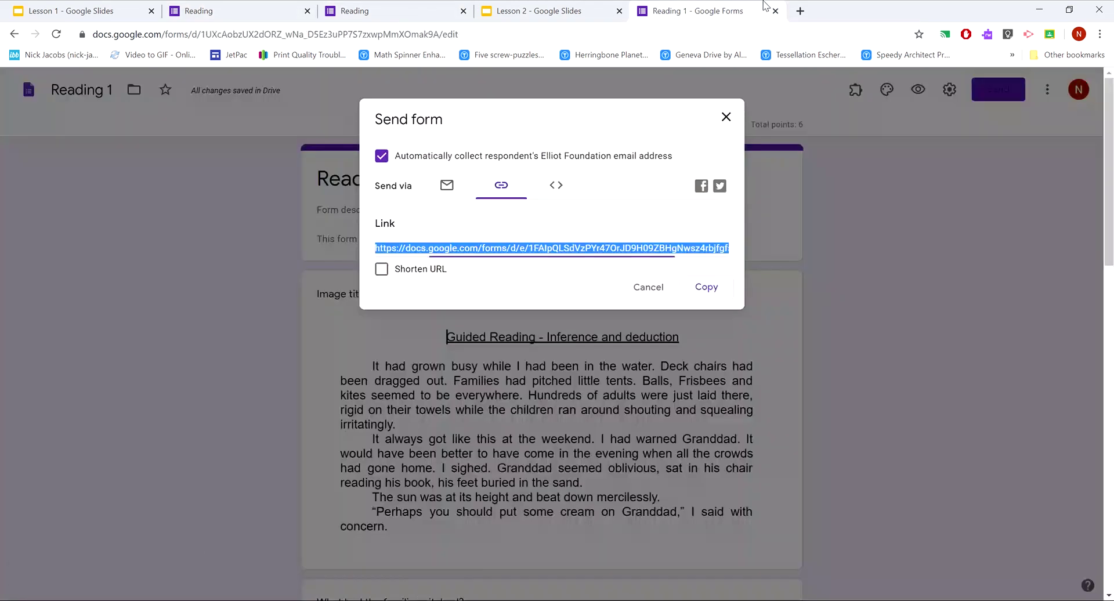
click(722, 120)
click(721, 121)
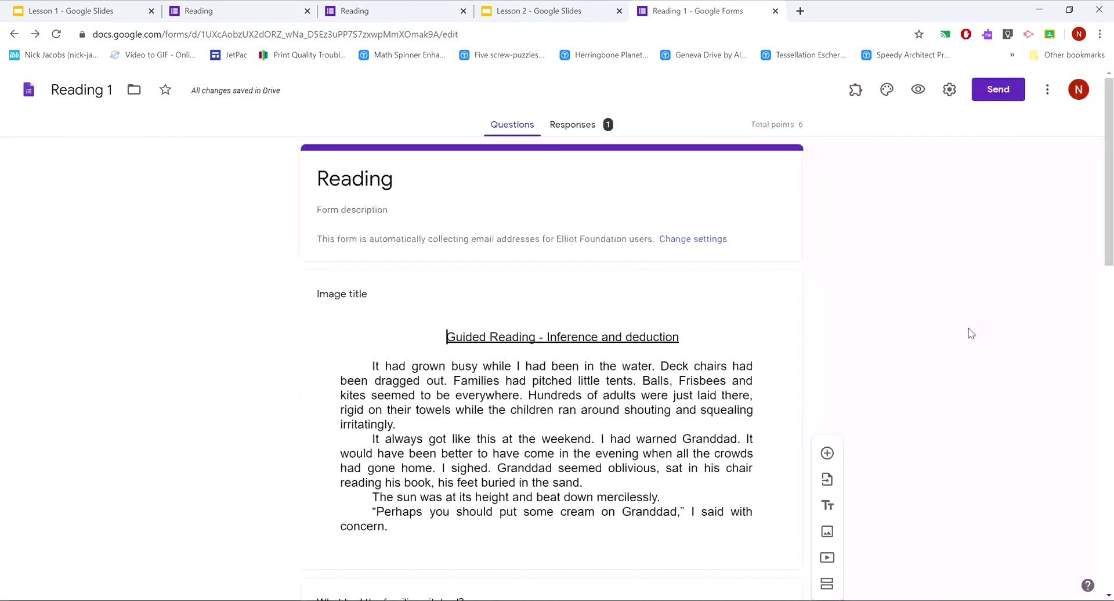
click(581, 134)
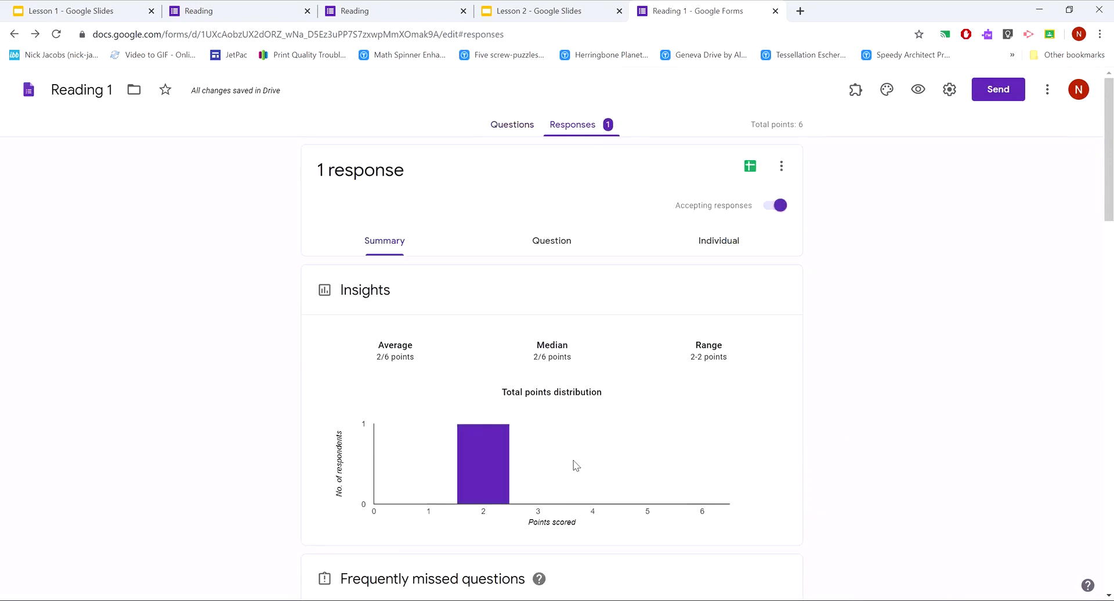
click(719, 245)
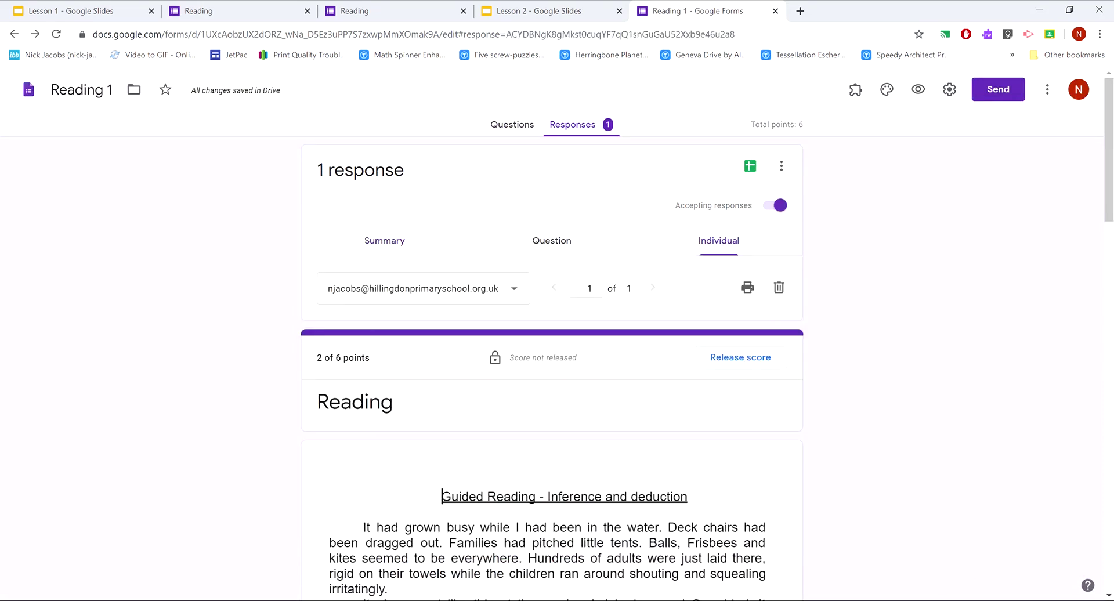
Examine the marked answers in the individual response, from the first question down to "How do you know it was a hot day?"
scroll(899, 268, down, 8)
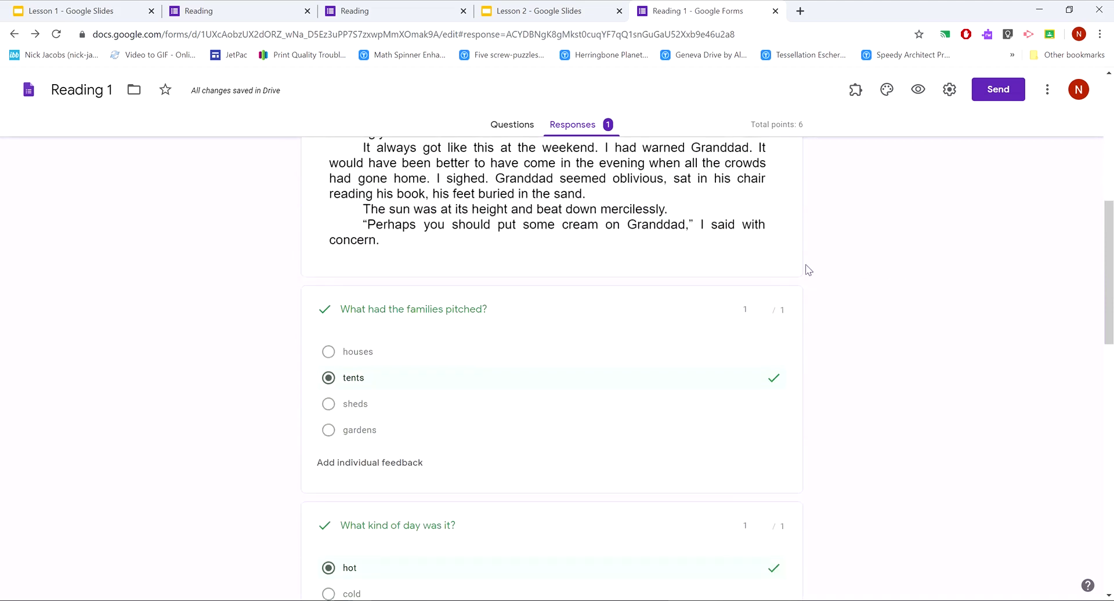
scroll(654, 276, down, 2)
scroll(475, 270, down, 2)
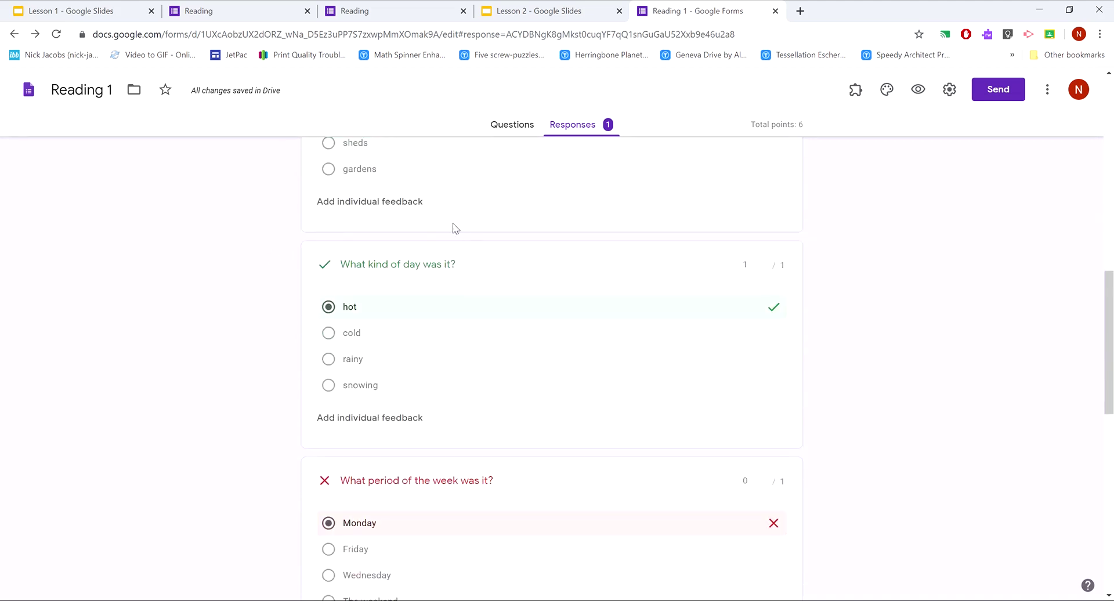
scroll(456, 228, down, 4)
scroll(606, 293, up, 3)
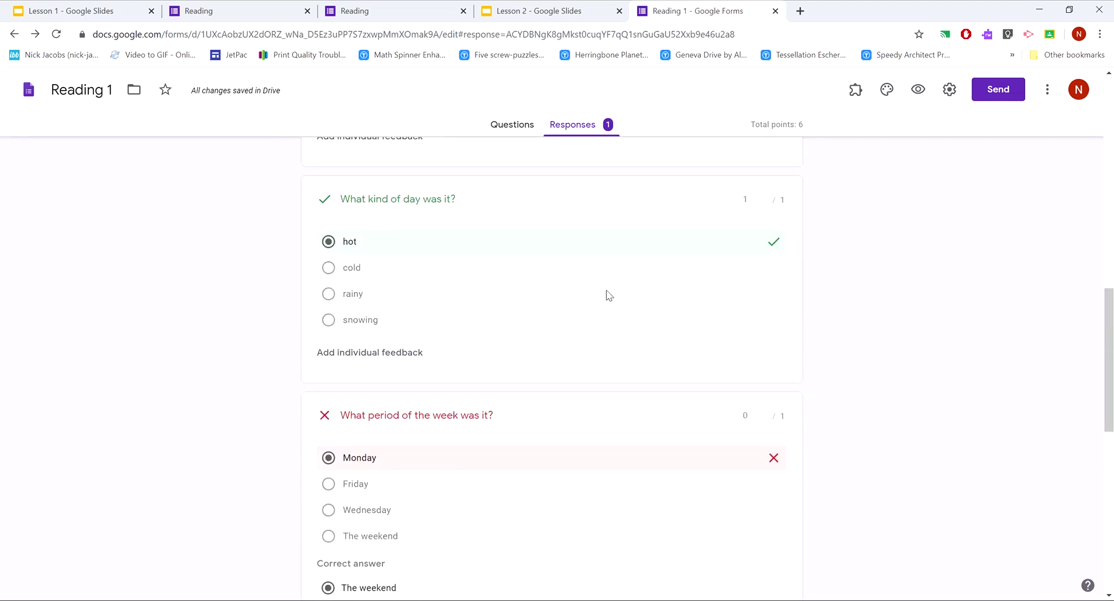
scroll(432, 270, up, 1)
scroll(432, 269, down, 2)
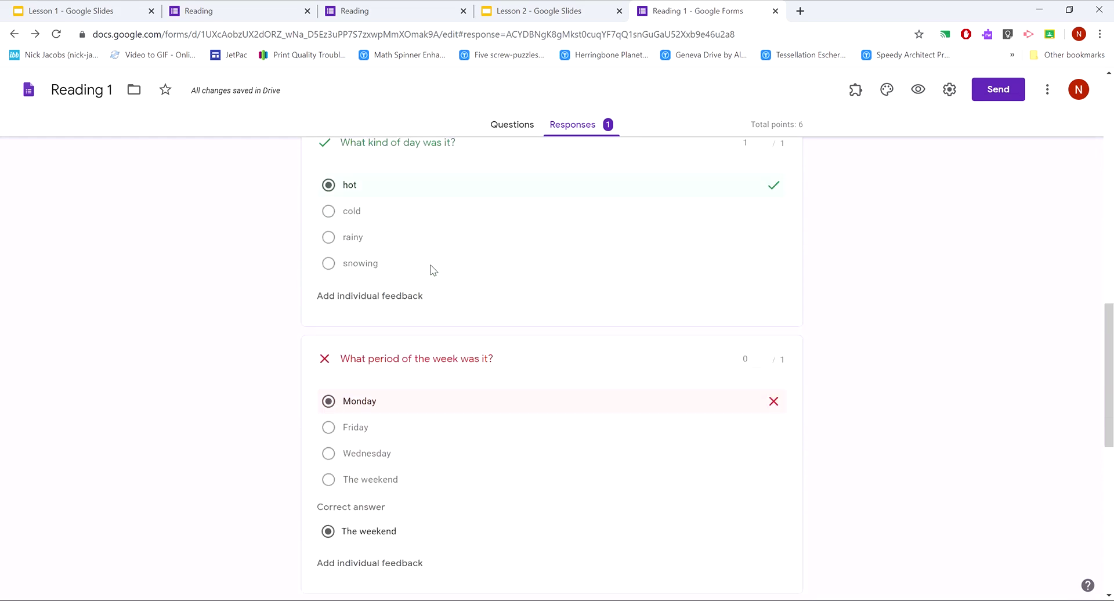
scroll(432, 270, down, 2)
scroll(404, 352, down, 1)
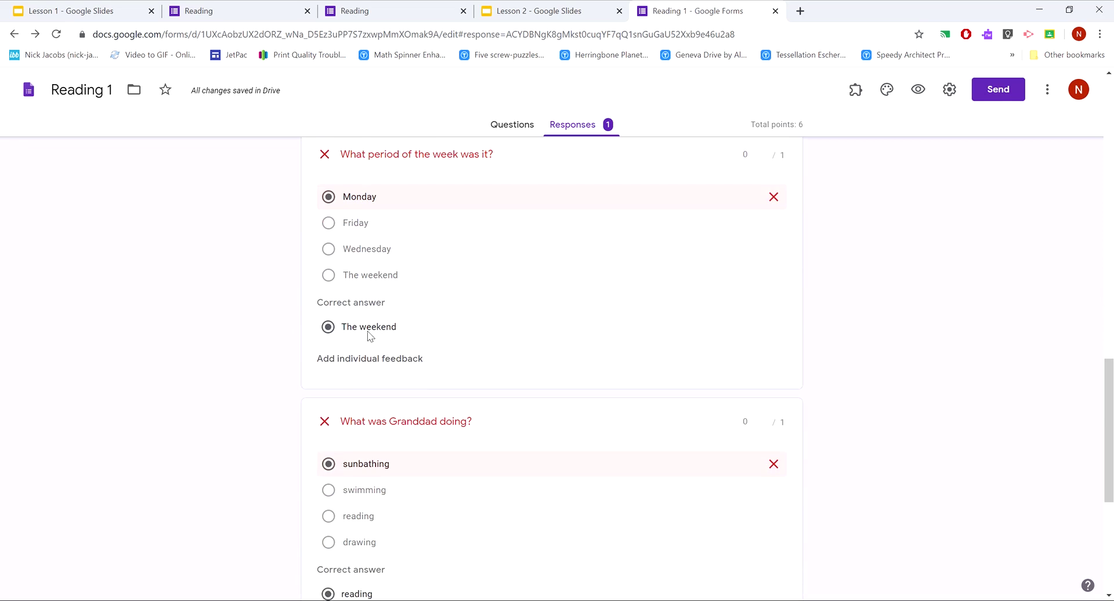
scroll(840, 298, down, 5)
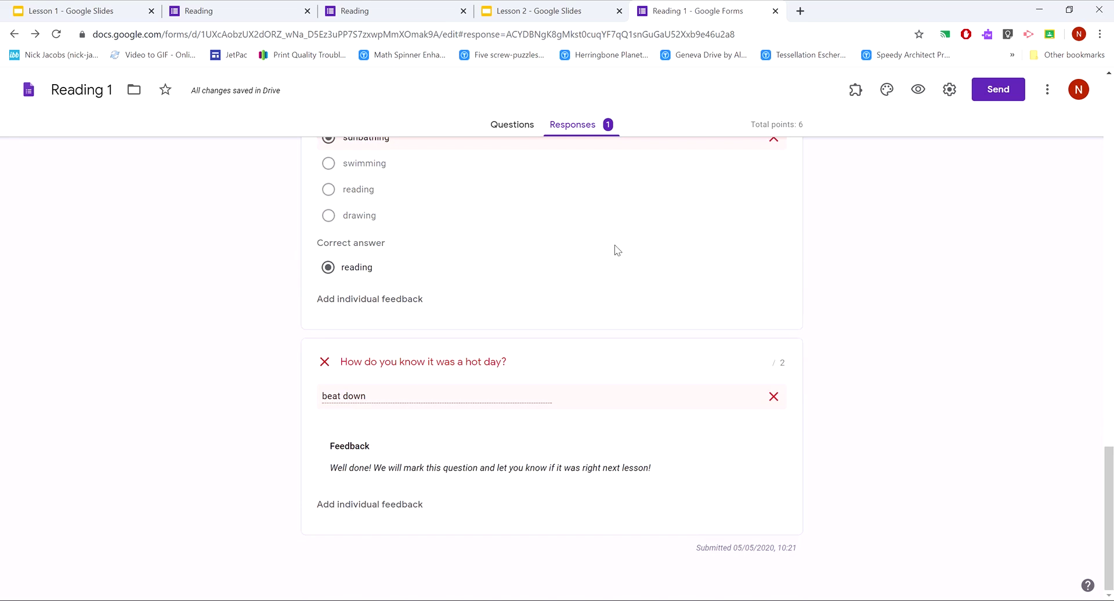
Award 2 points for "How do you know it was a hot day?", add the individual feedback "Well done, great answer." and save the edits
click(752, 364)
click(762, 361)
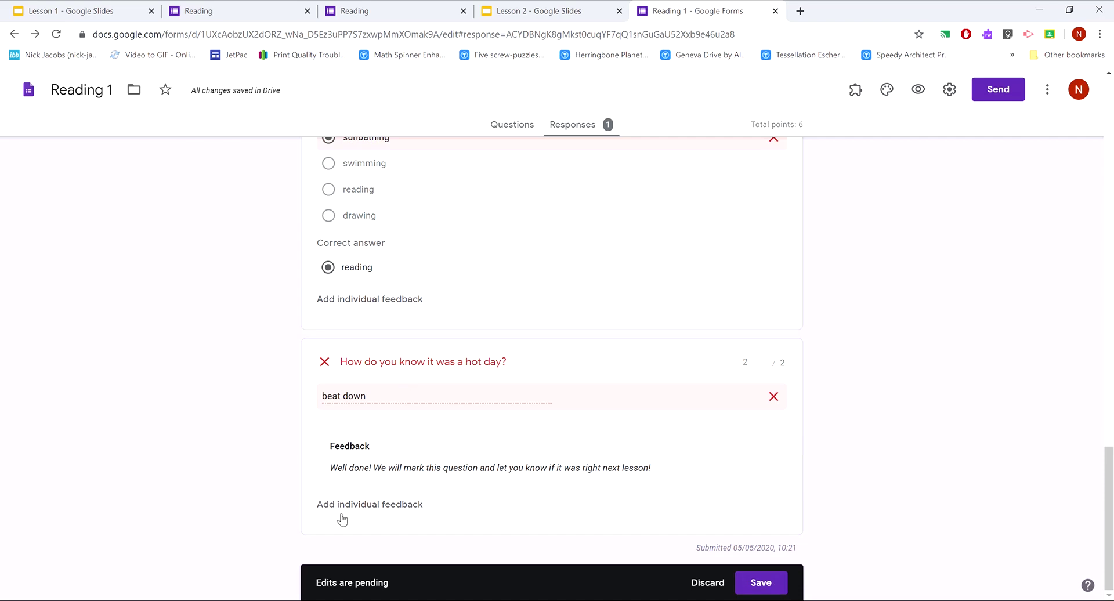
click(359, 505)
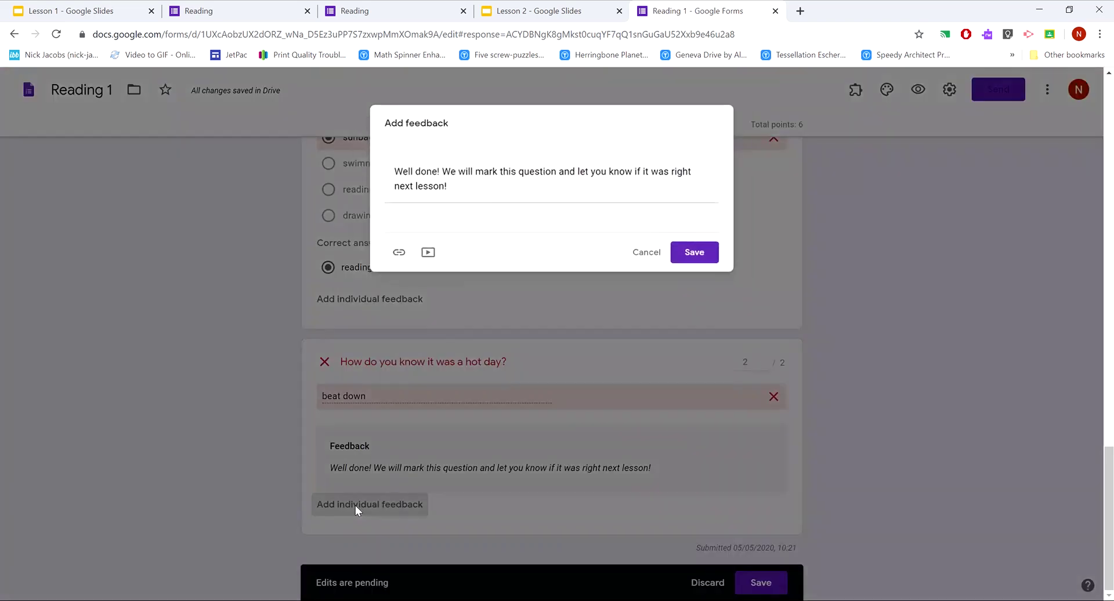
drag(457, 186, 349, 137)
text(W)
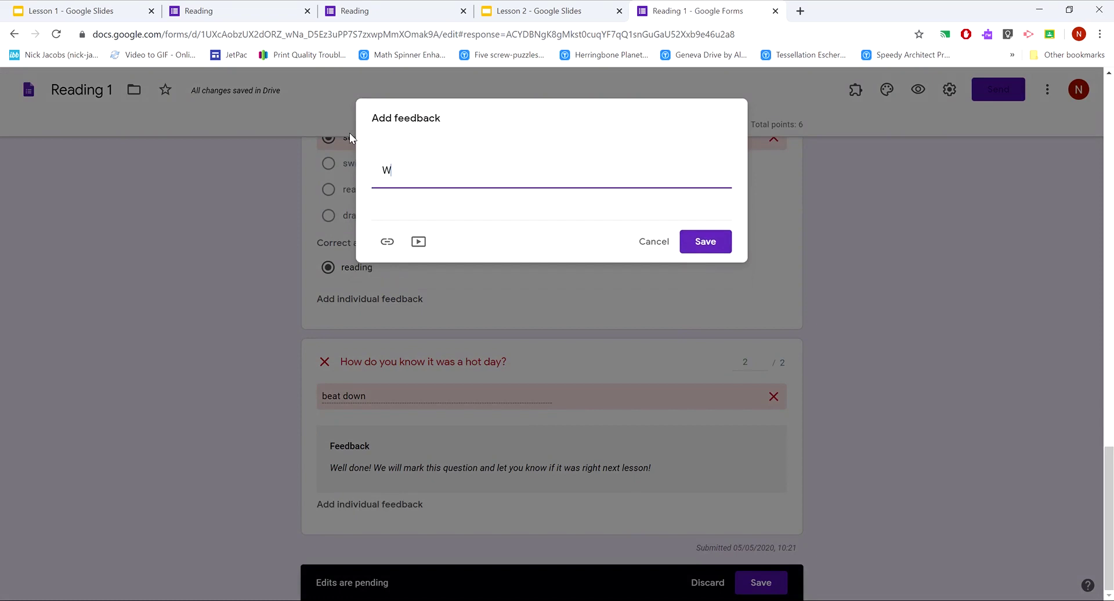
text(ell done, great answer.)
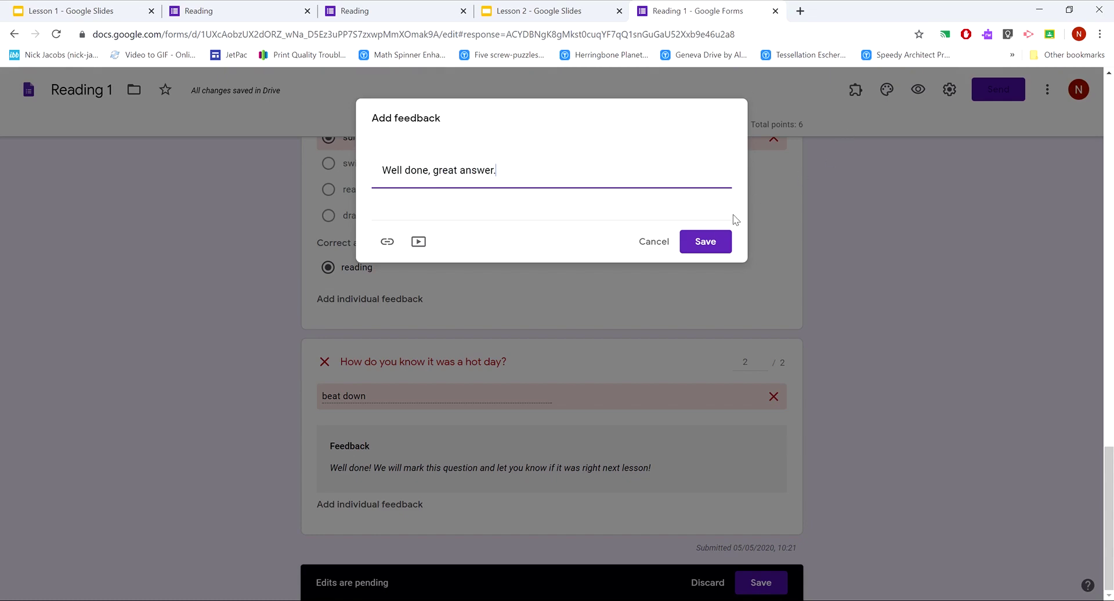
click(706, 241)
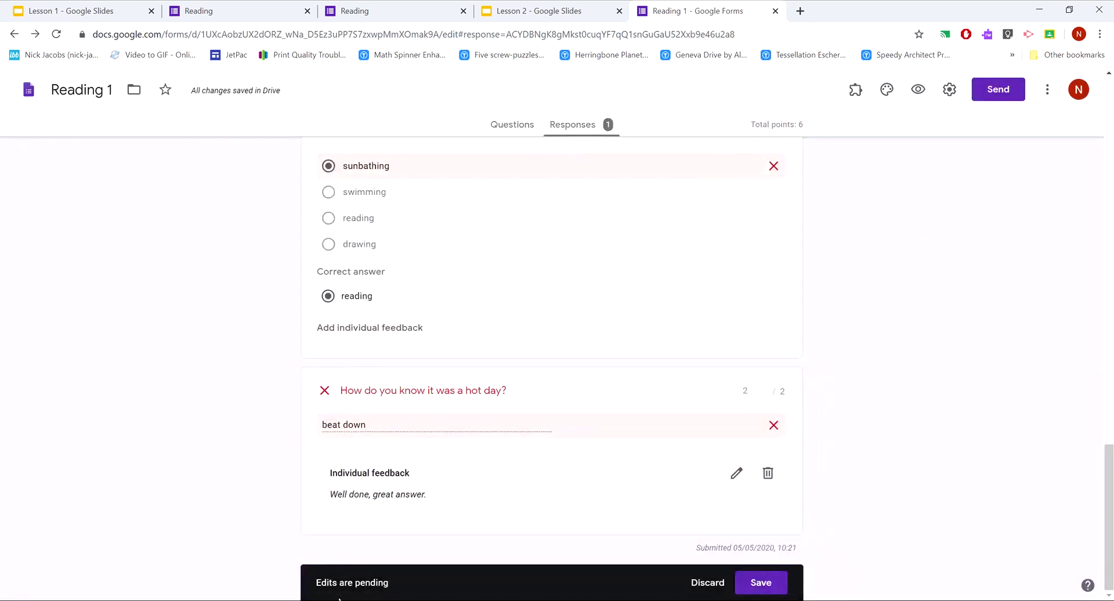
click(764, 584)
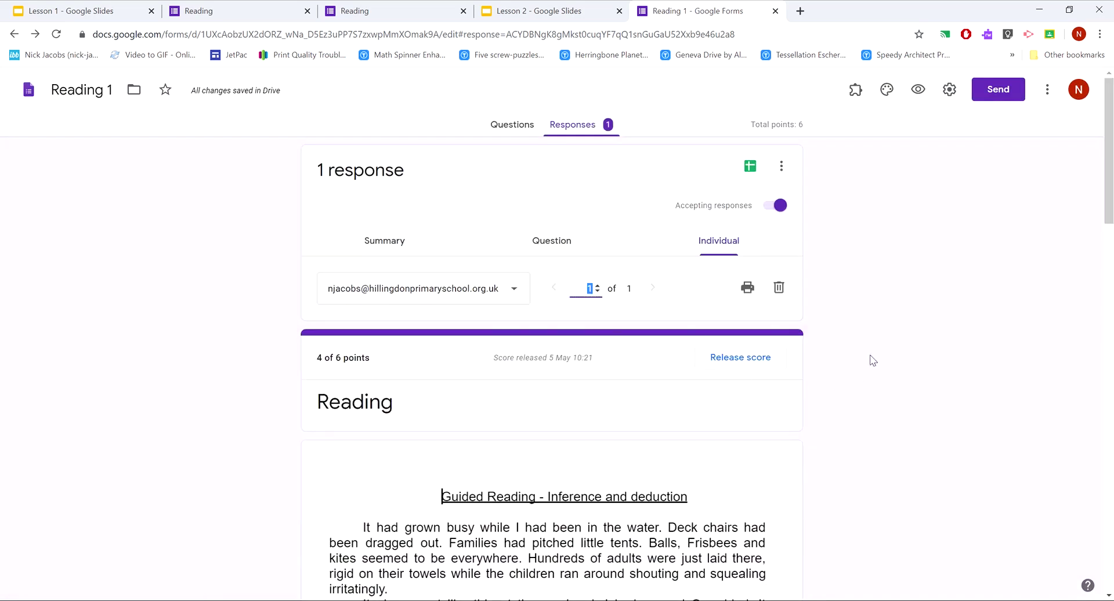
Return to the Lesson 1 presentation and reopen the form through the purple form icon's link
click(61, 13)
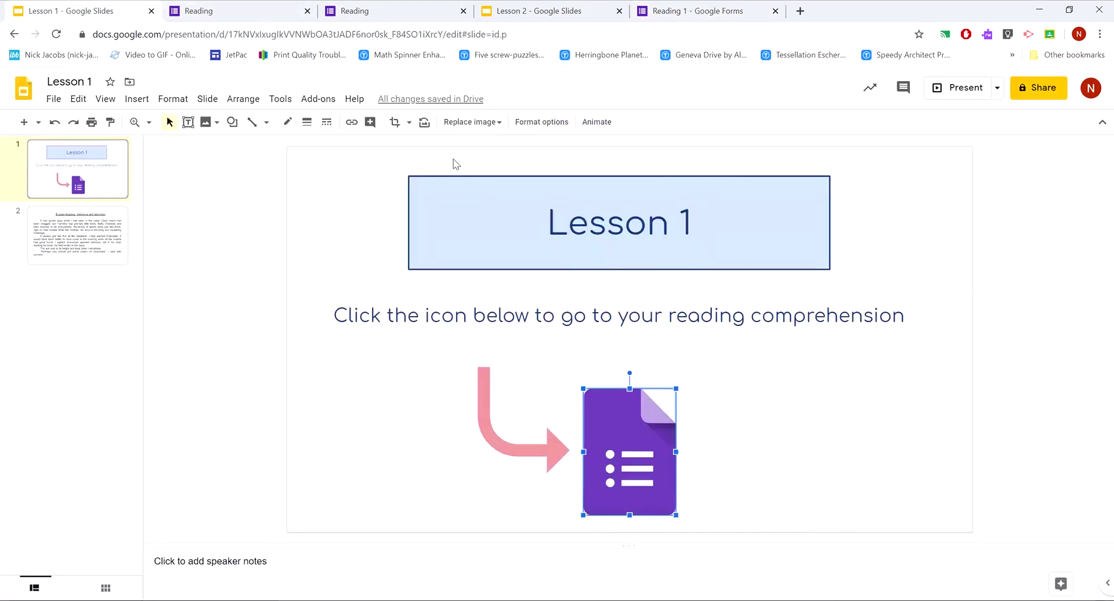
click(716, 425)
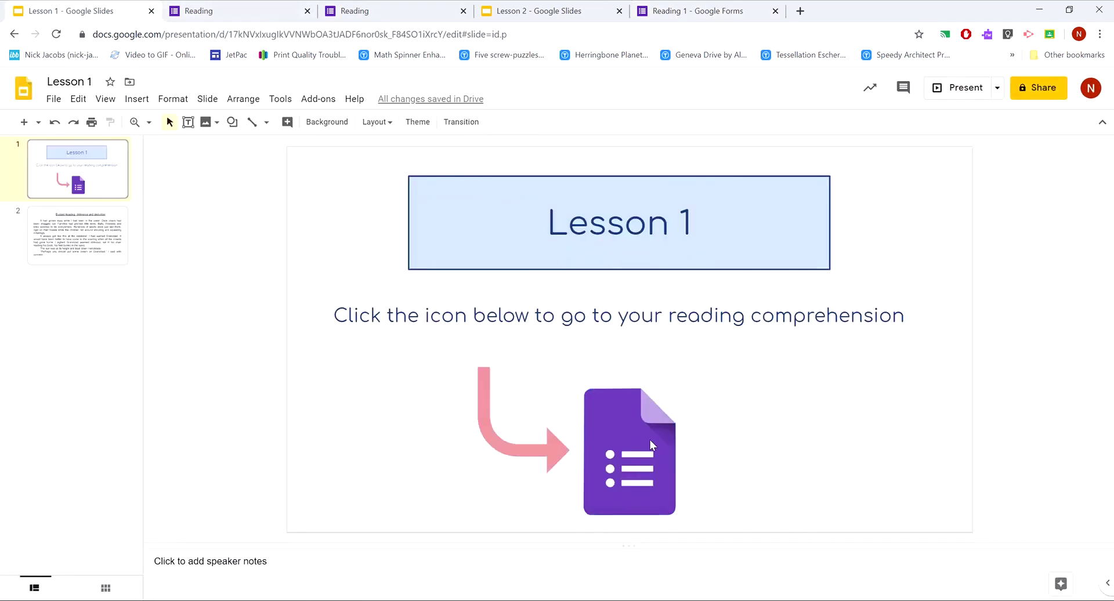
click(649, 440)
click(675, 528)
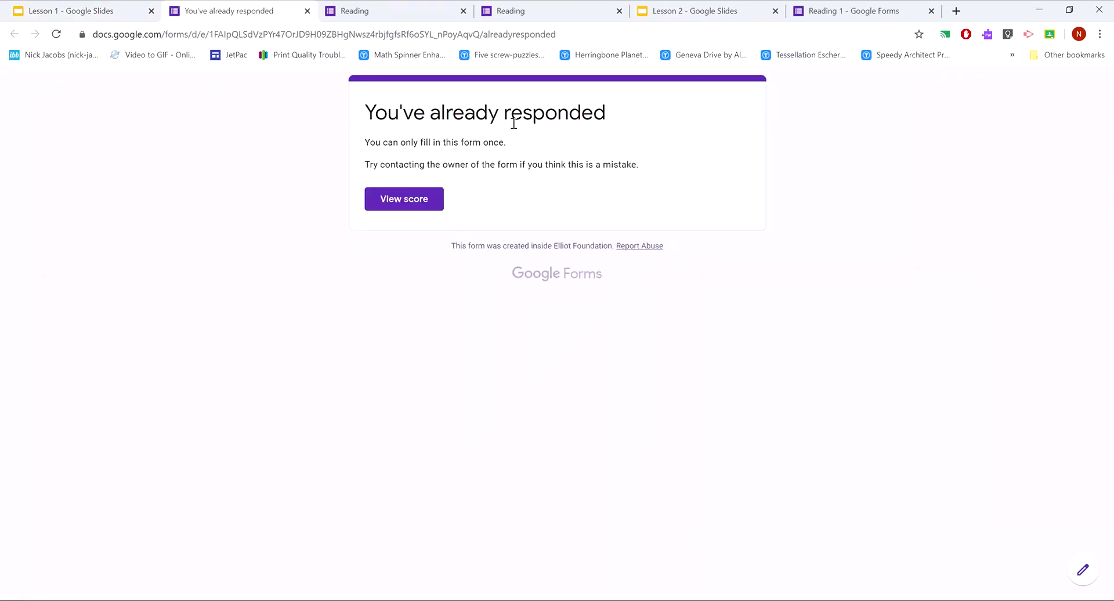
Check the response limit in the Reading 1 form's general settings and return to the "You've already responded" page
click(875, 9)
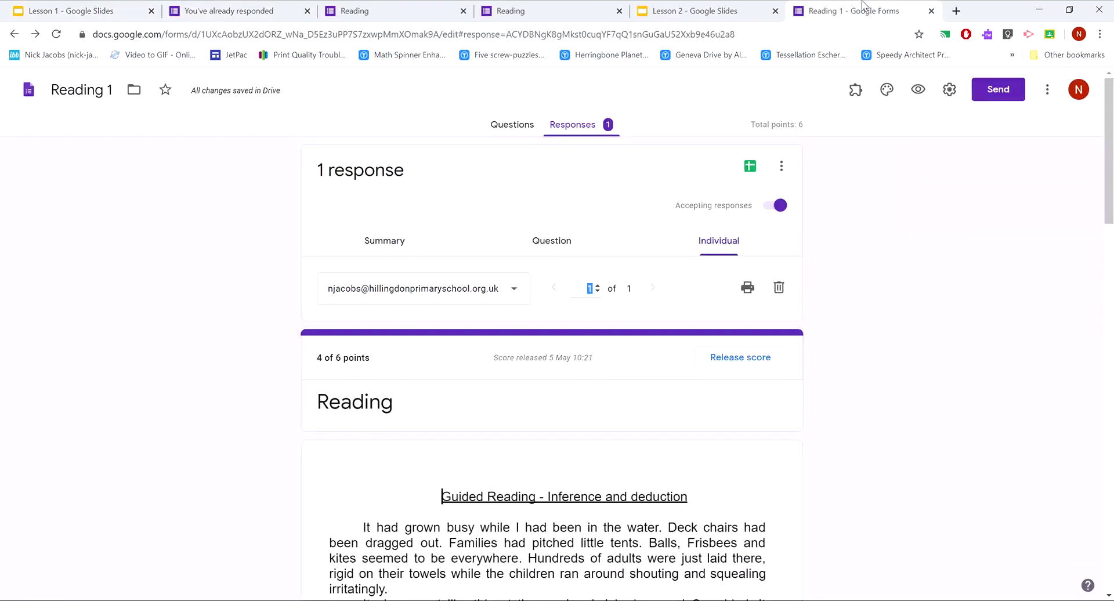
click(949, 90)
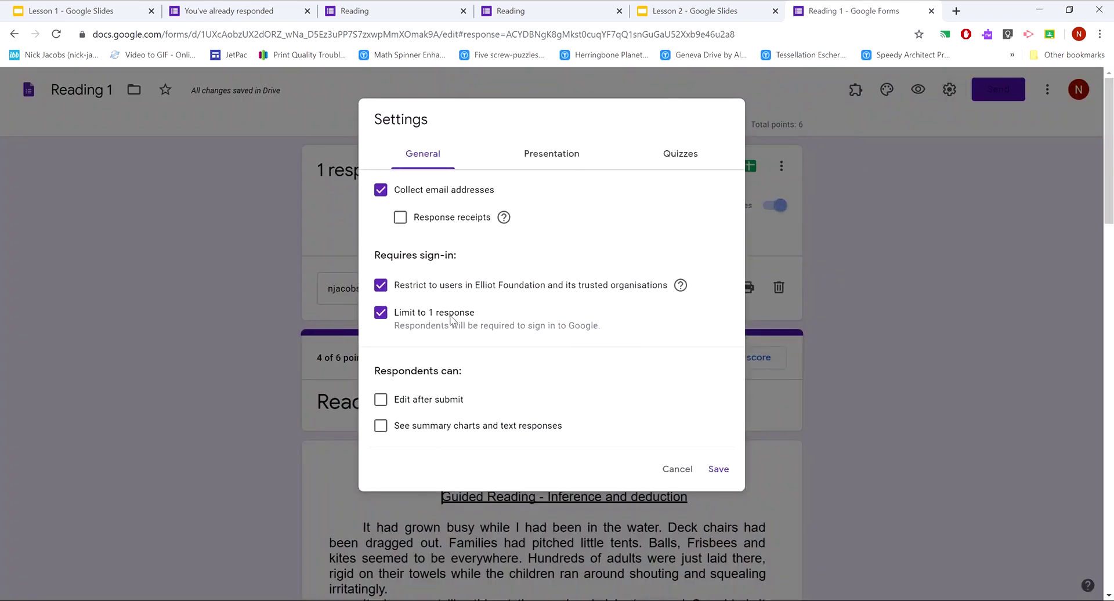
click(220, 11)
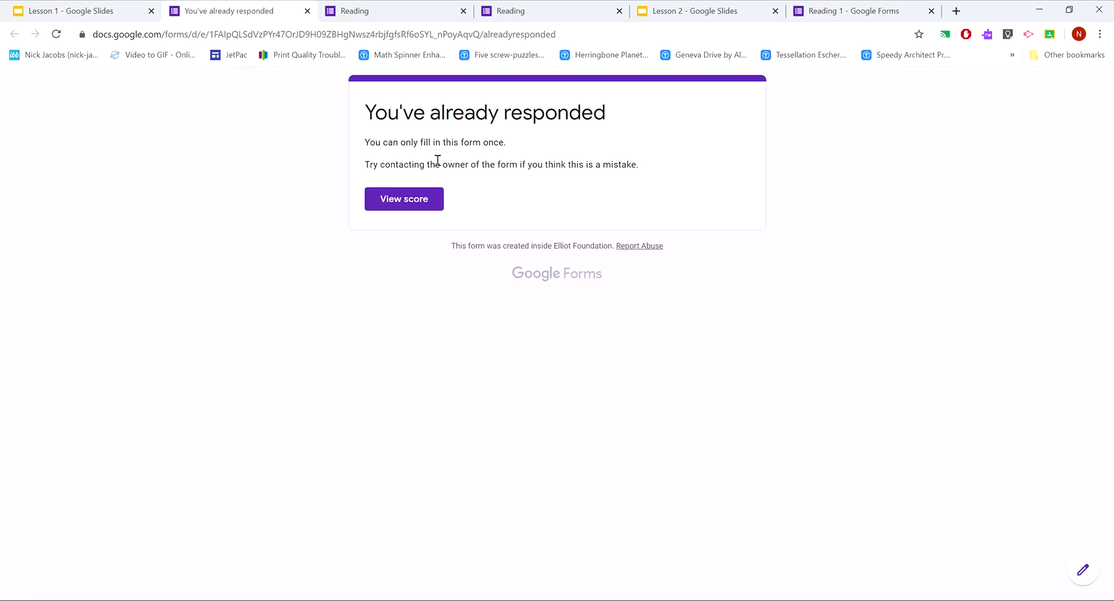
View the score and examine the updated marking and individual feedback down to the last question
click(404, 200)
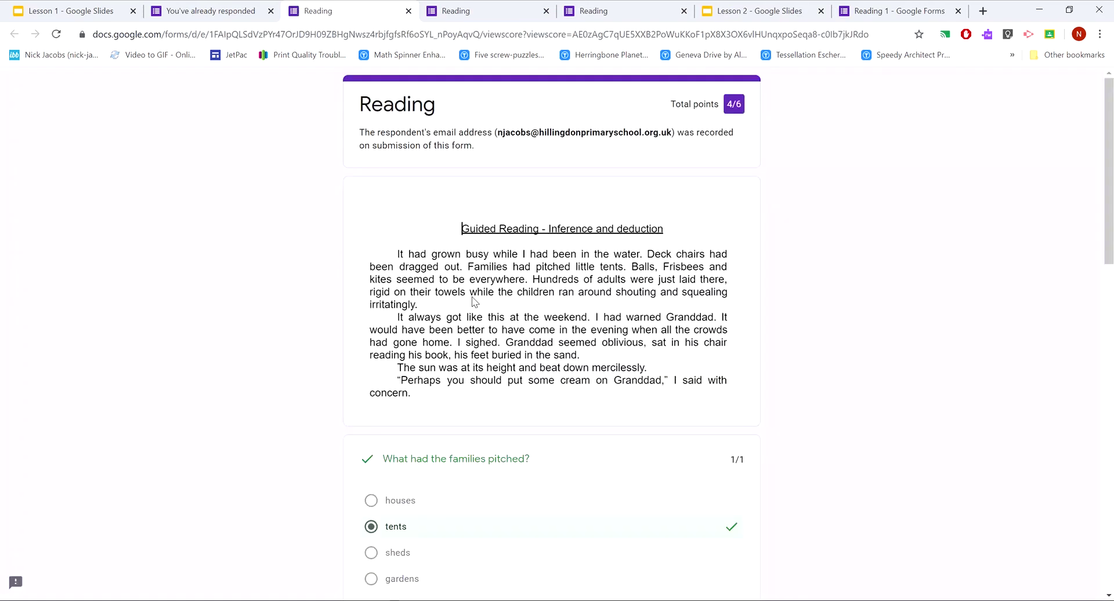
scroll(522, 261, down, 15)
scroll(540, 226, down, 2)
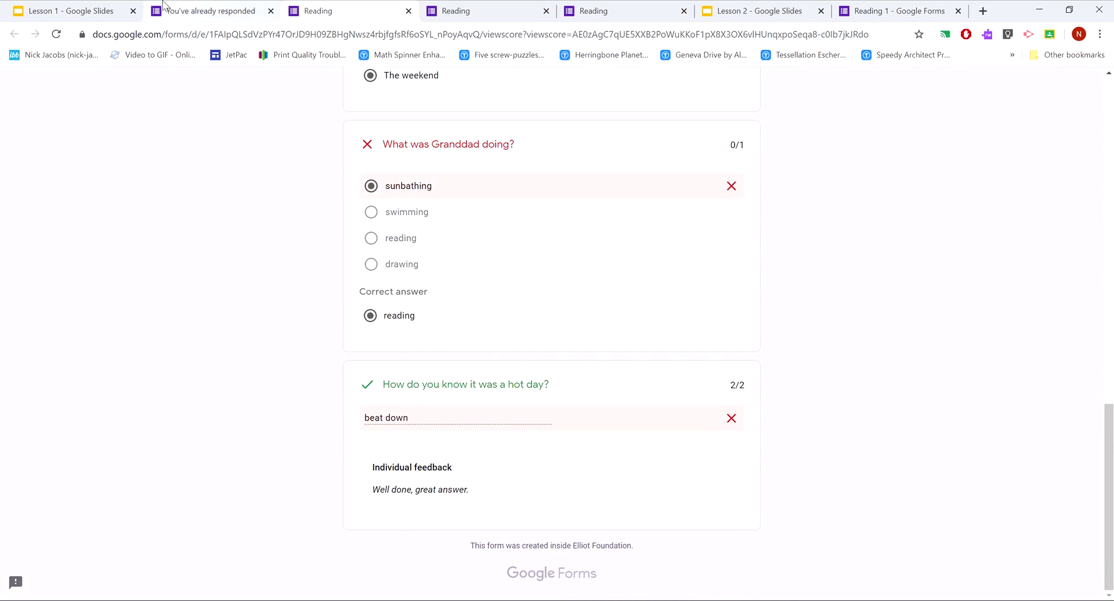
Return to the Lesson 1 presentation and copy the form link from the purple form icon on slide 1
click(70, 11)
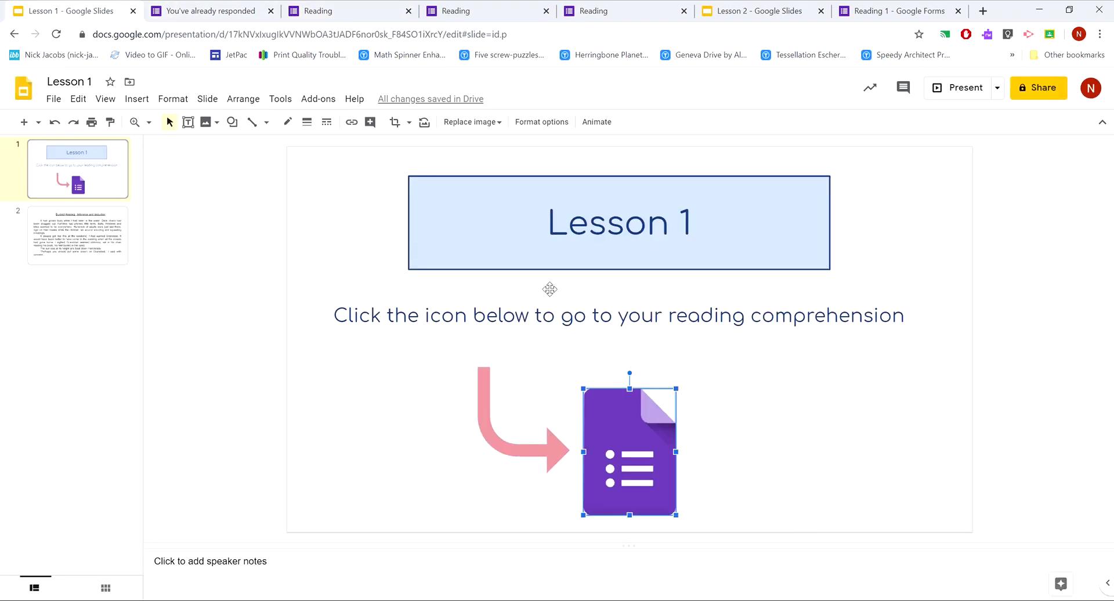
click(632, 430)
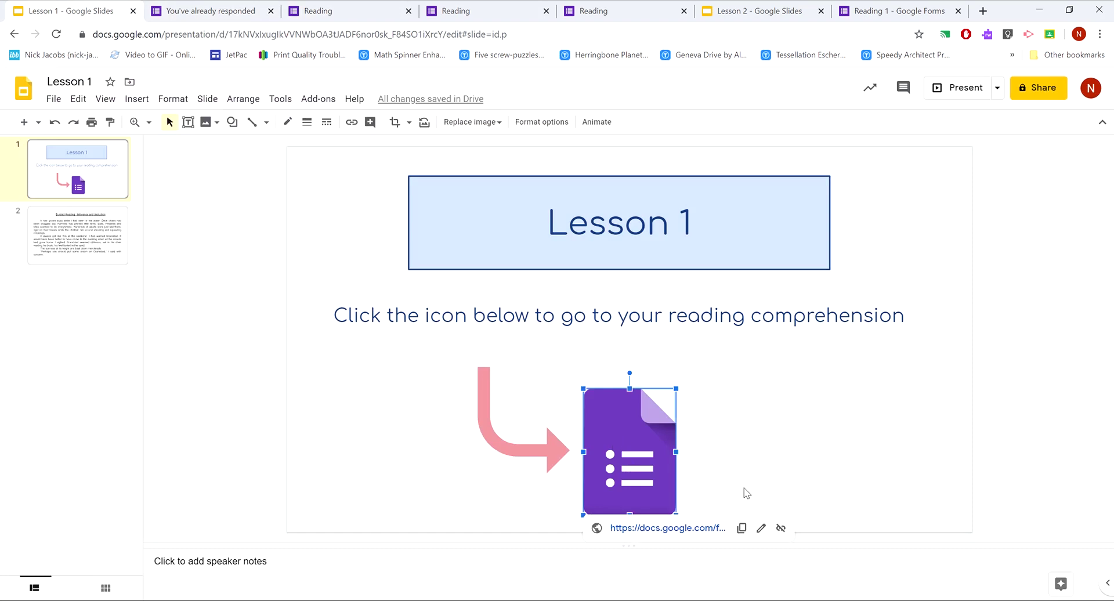
click(743, 529)
click(801, 409)
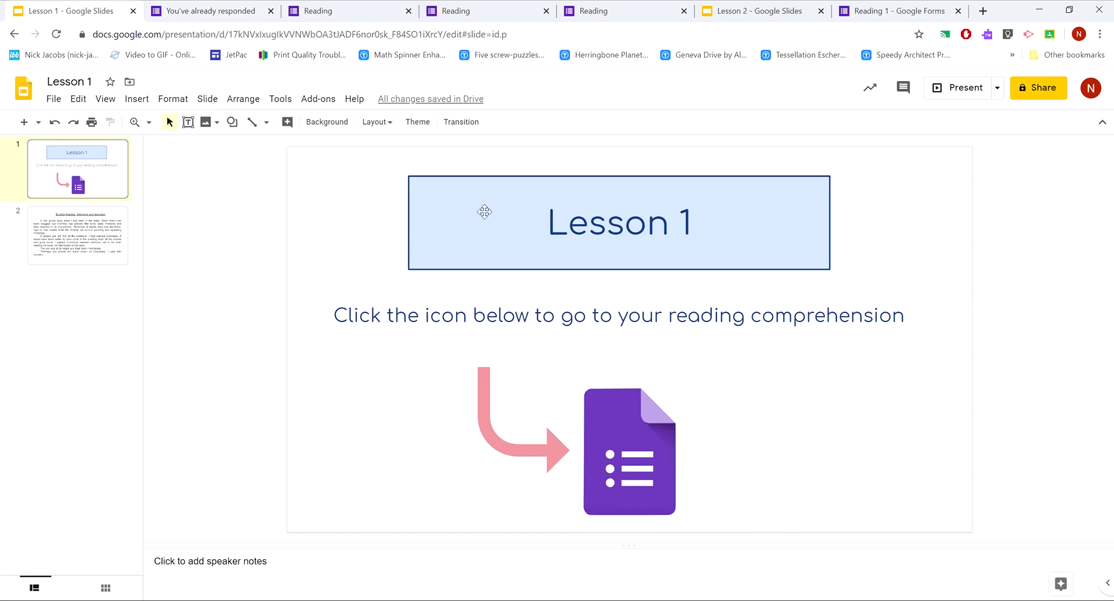
Switch to the Lesson 2 presentation and open slide 1 with the orange question mark icon
click(754, 11)
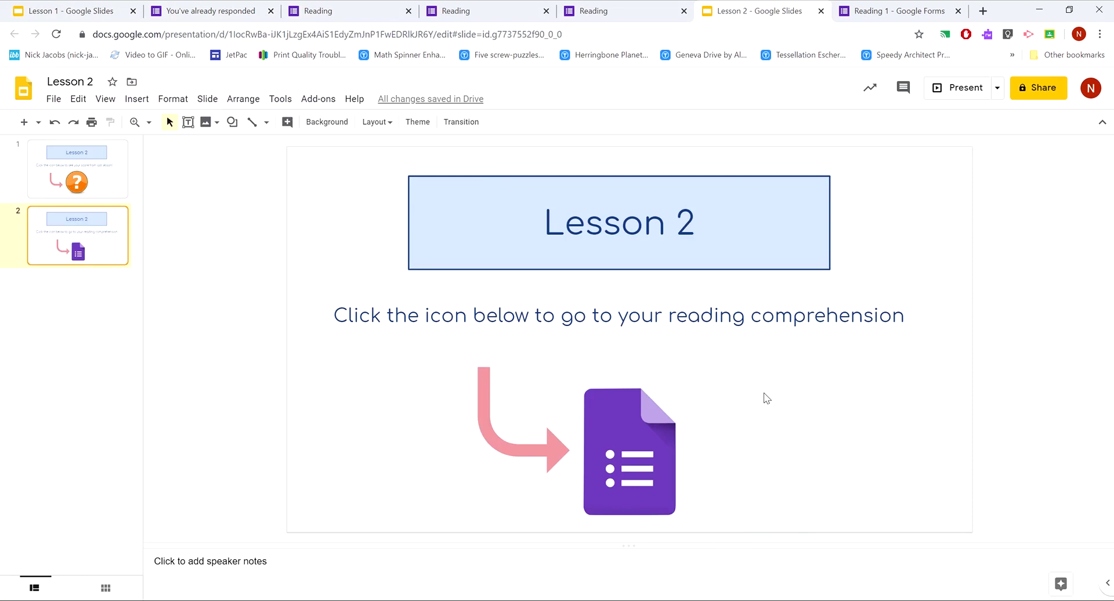
click(63, 153)
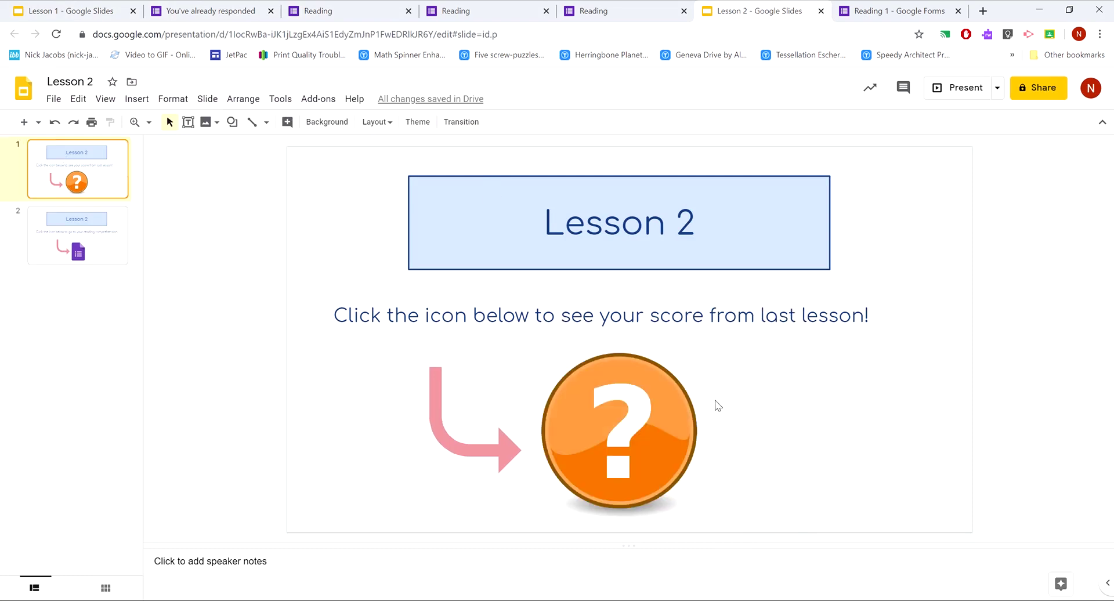